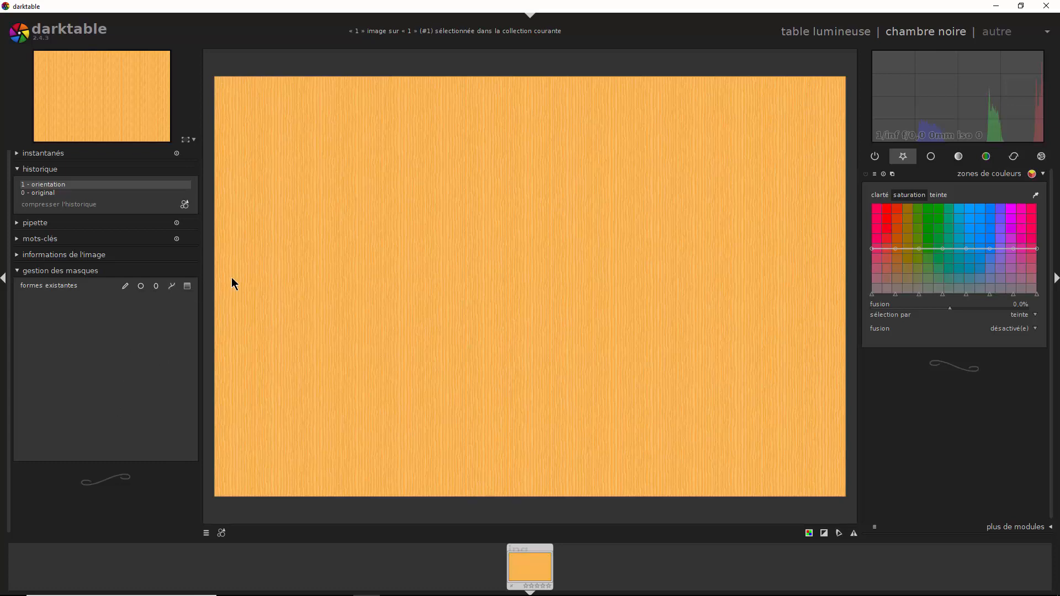
- Draw a closed path mask with six sharp nodes, forming a polygon with a deep notch on its left side
click(171, 288)
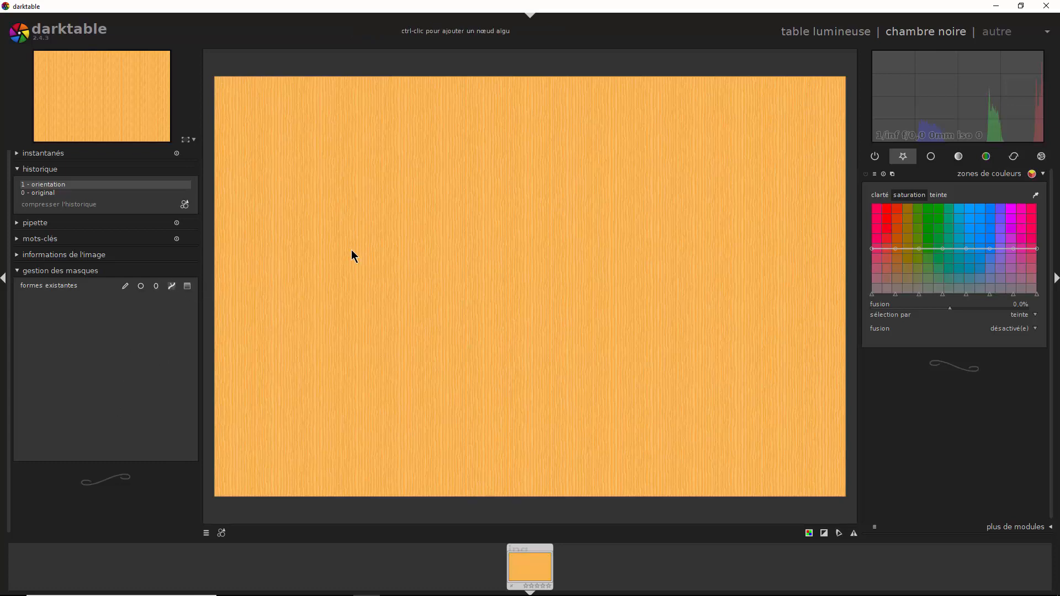
click(435, 233)
click(621, 225)
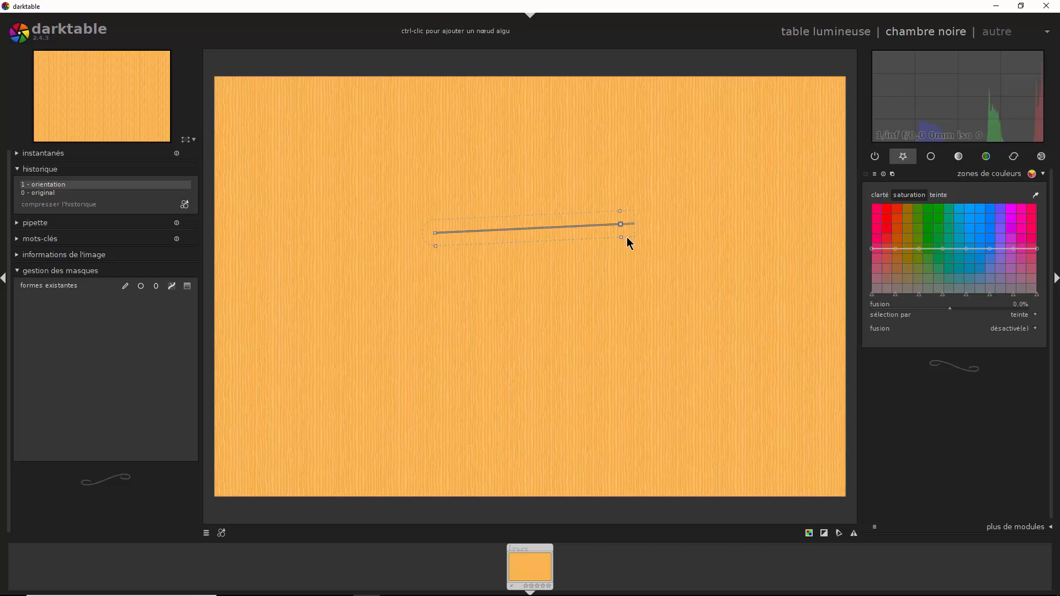
click(635, 386)
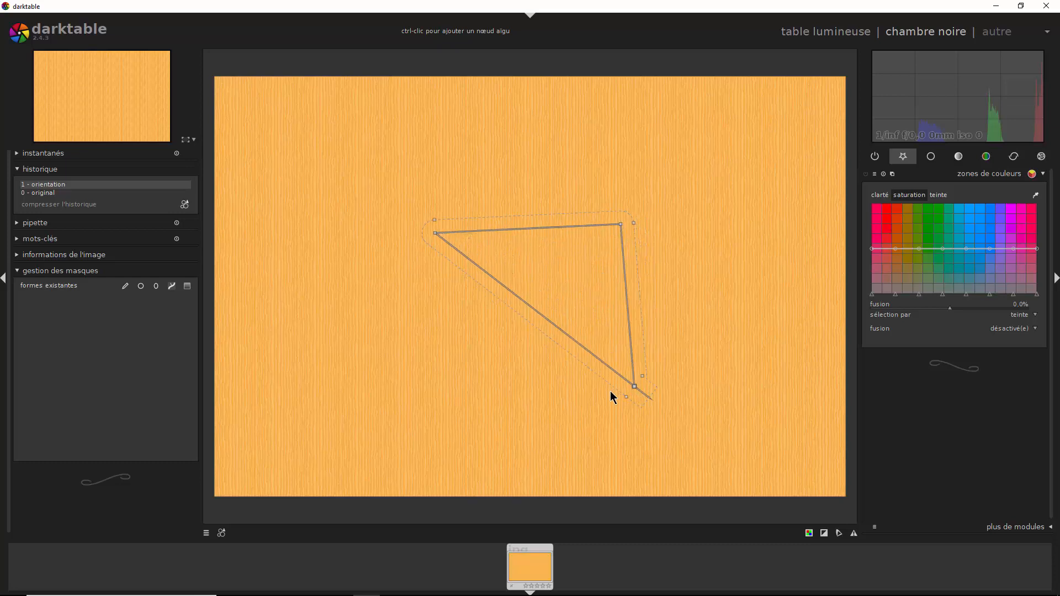
click(390, 451)
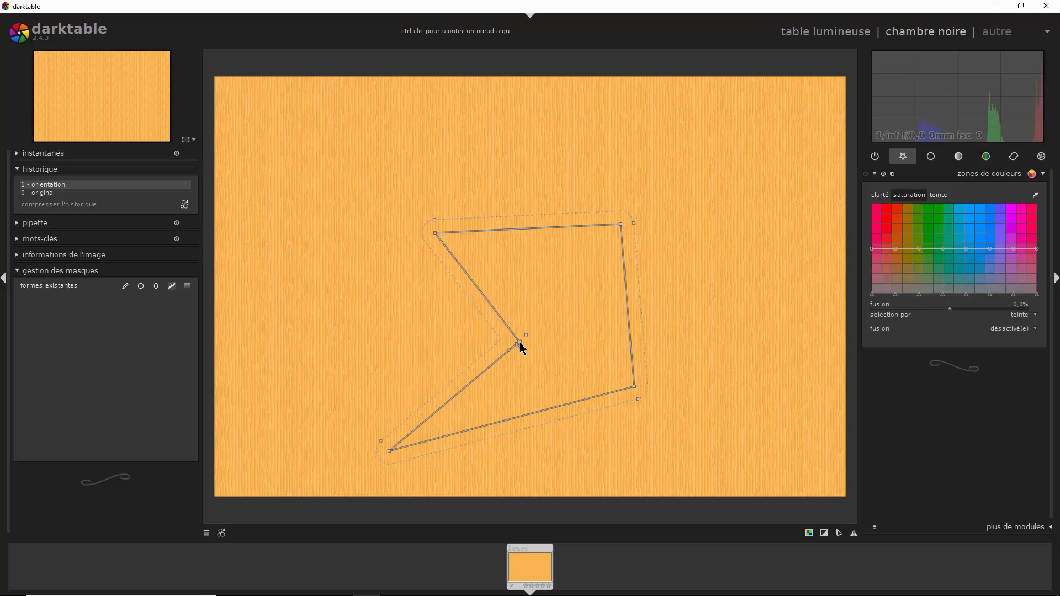
click(517, 343)
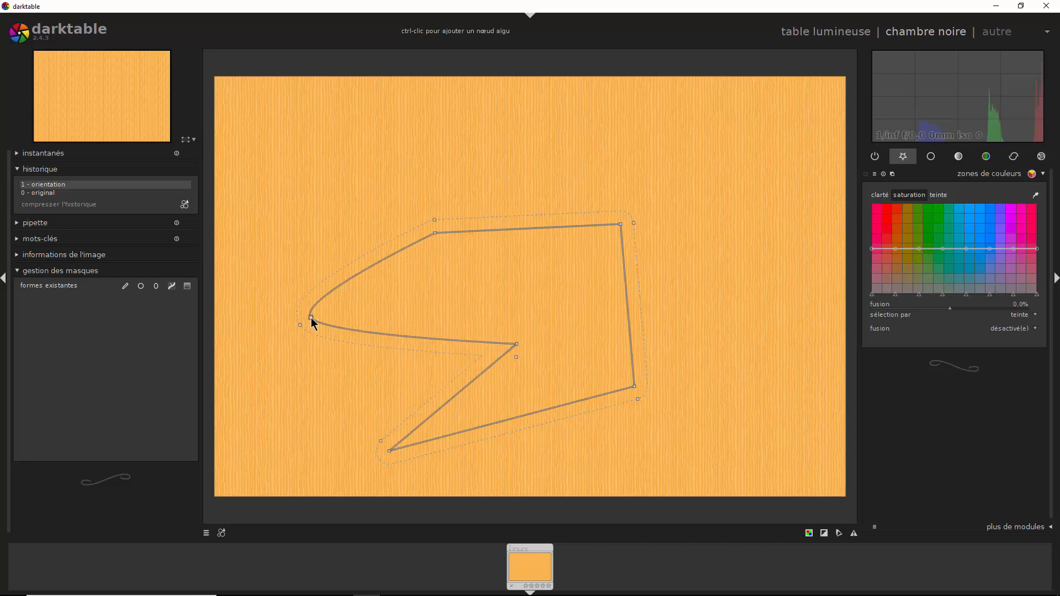
ctrl+click(310, 318)
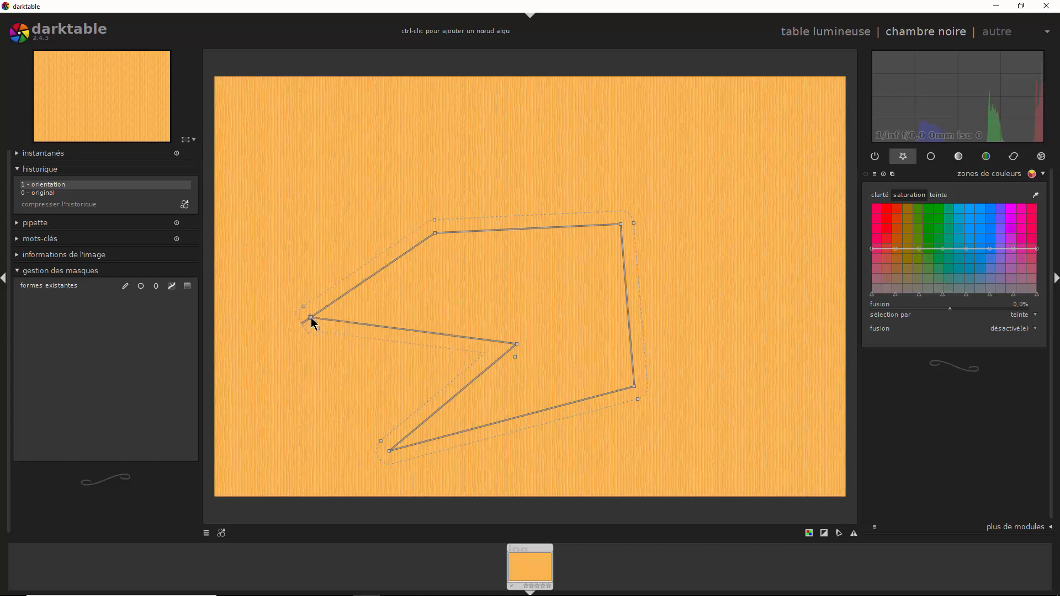
right_click(311, 318)
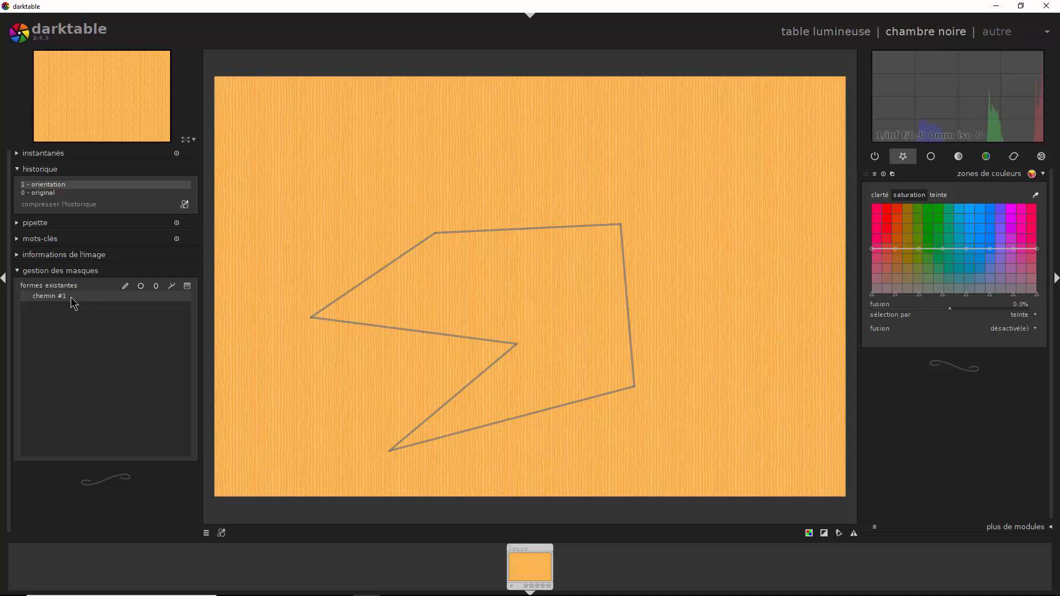
- Draw a second closed path mask with five sharp nodes, forming an unnotched polygon across the image centre
click(172, 286)
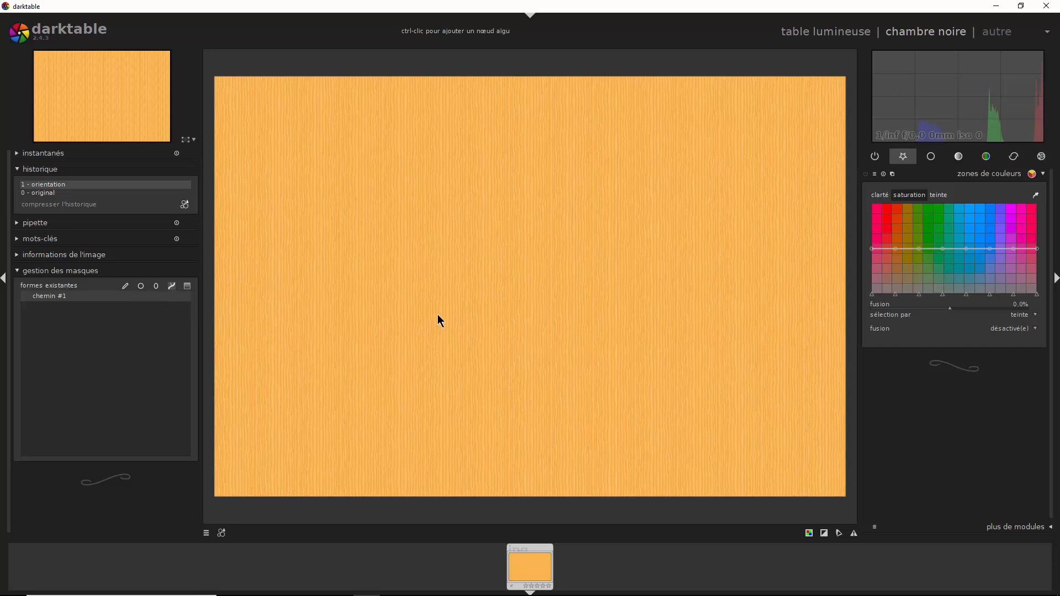
click(404, 233)
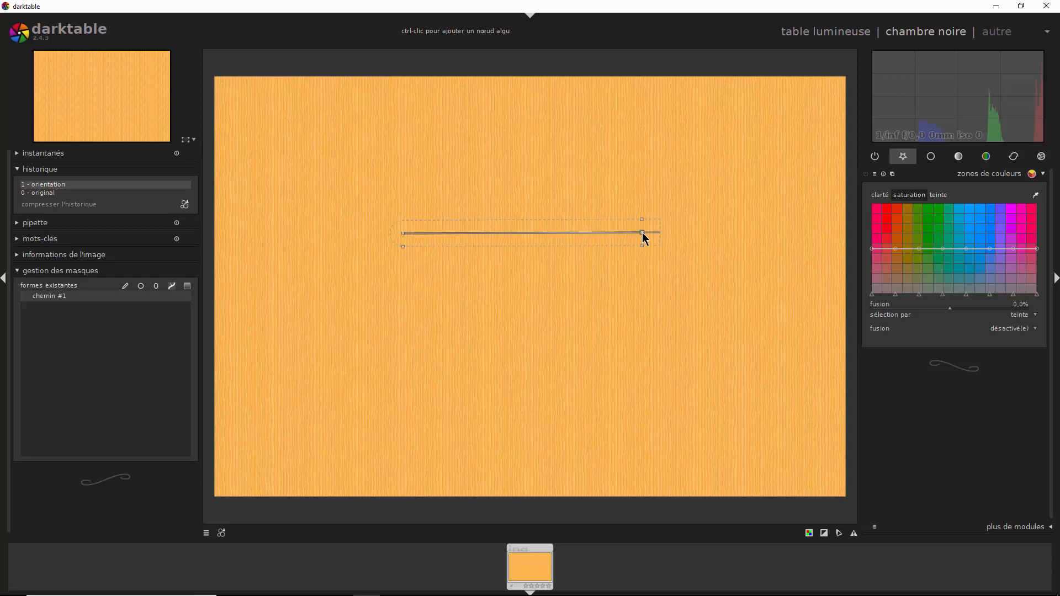
click(642, 233)
click(568, 394)
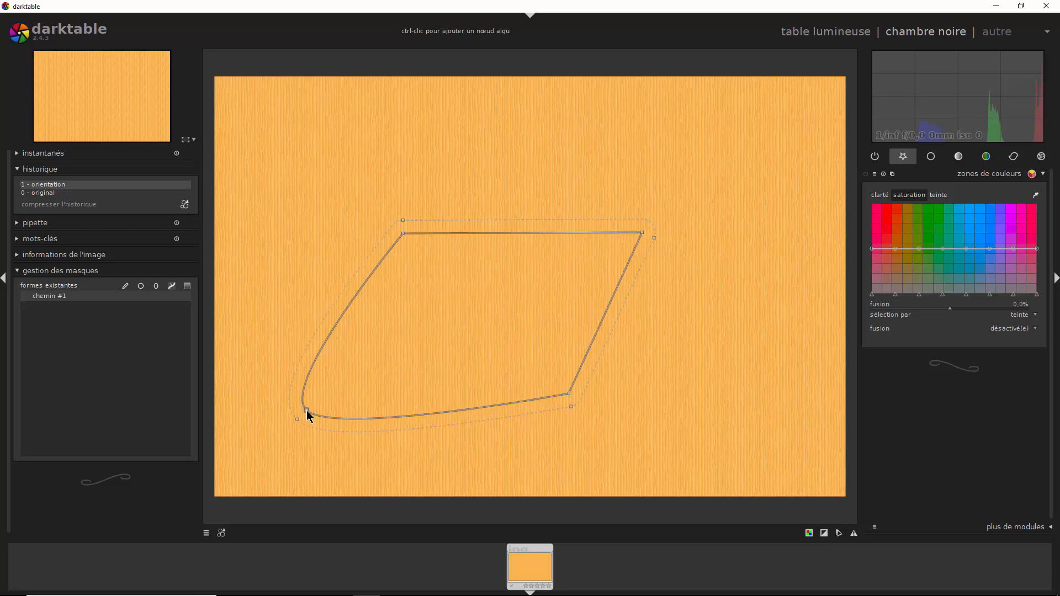
ctrl+click(306, 409)
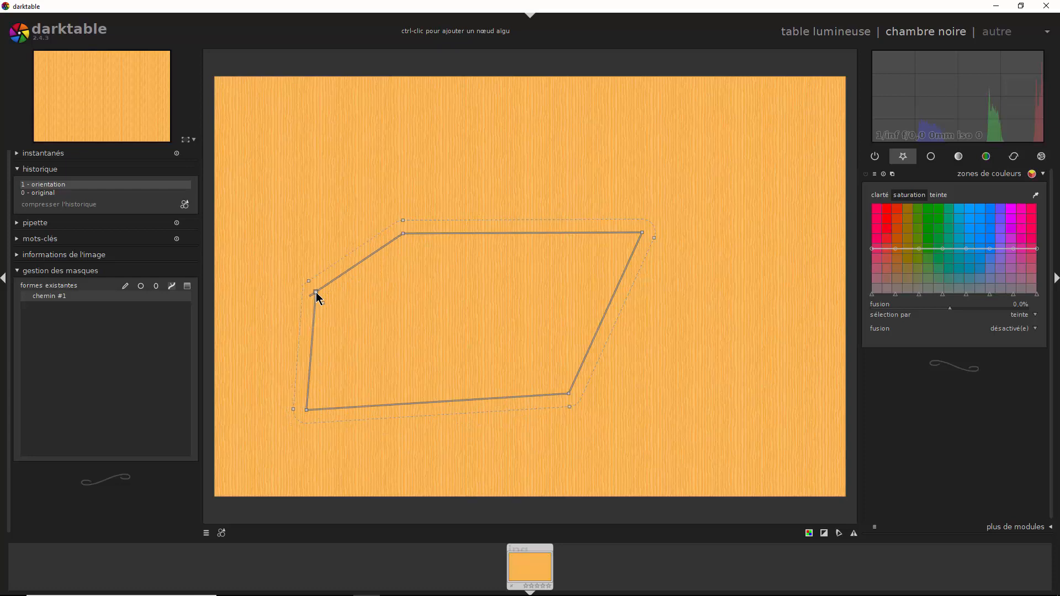
right_click(316, 292)
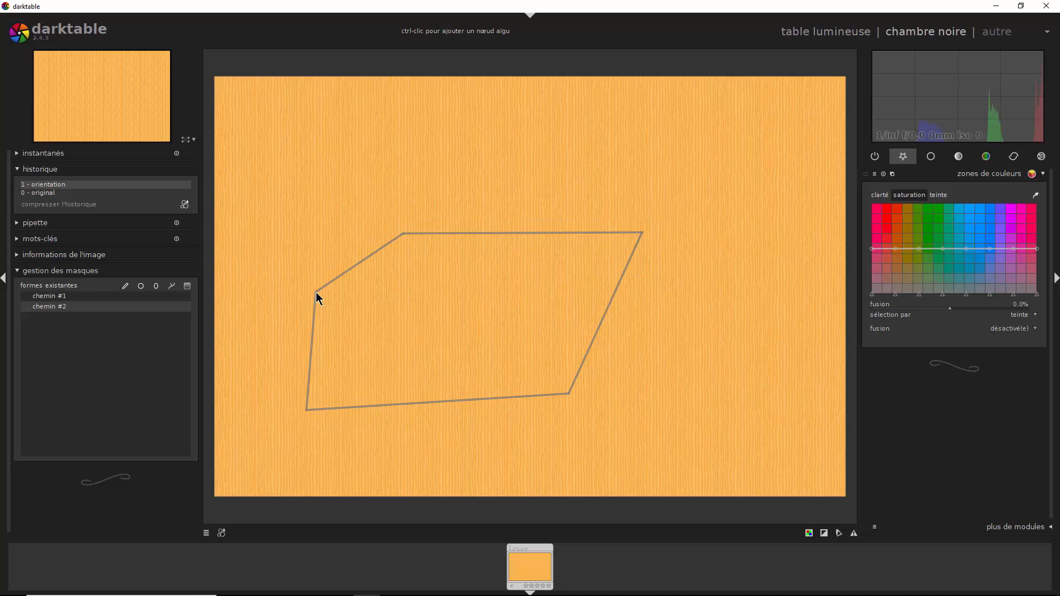
- Display the existing path shapes chemin #1 and chemin #2 on the image
click(49, 296)
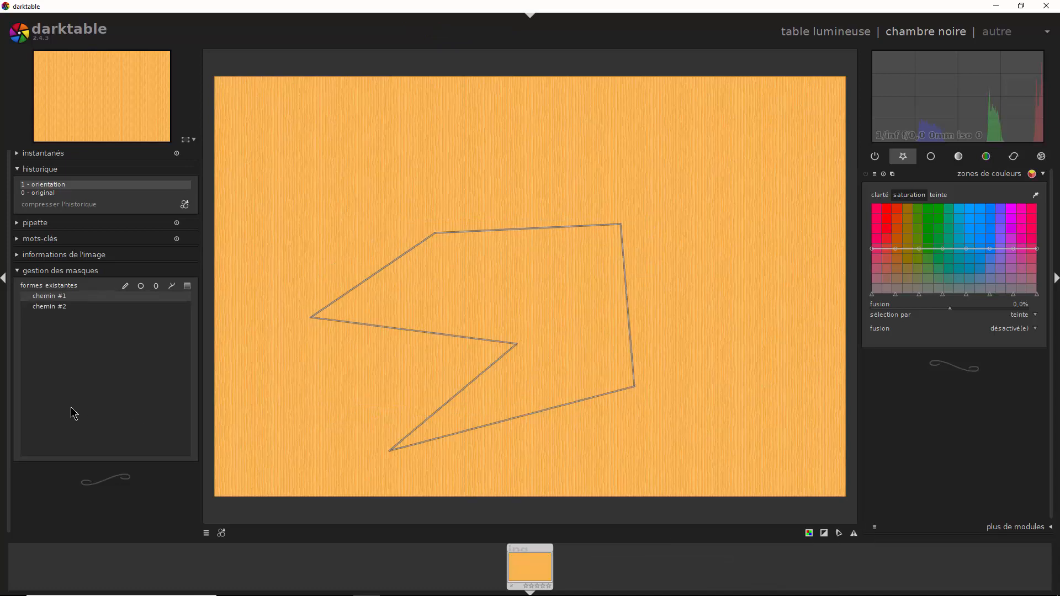
click(55, 307)
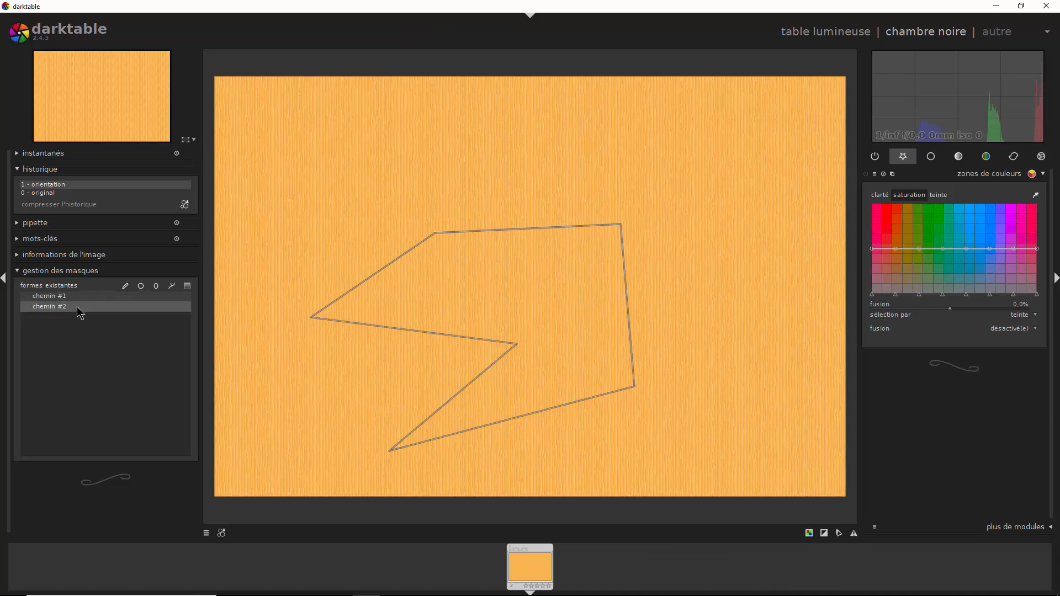
click(47, 308)
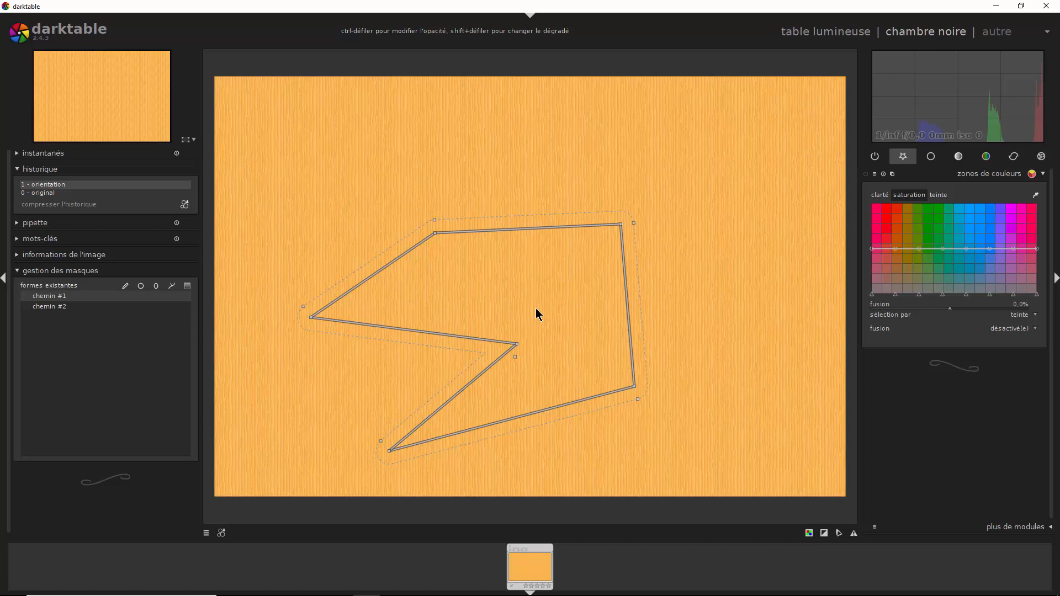
- Scale path chemin #1 up and down, bringing it back to about its original size
scroll(535, 315, up, 7)
scroll(537, 312, up, 5)
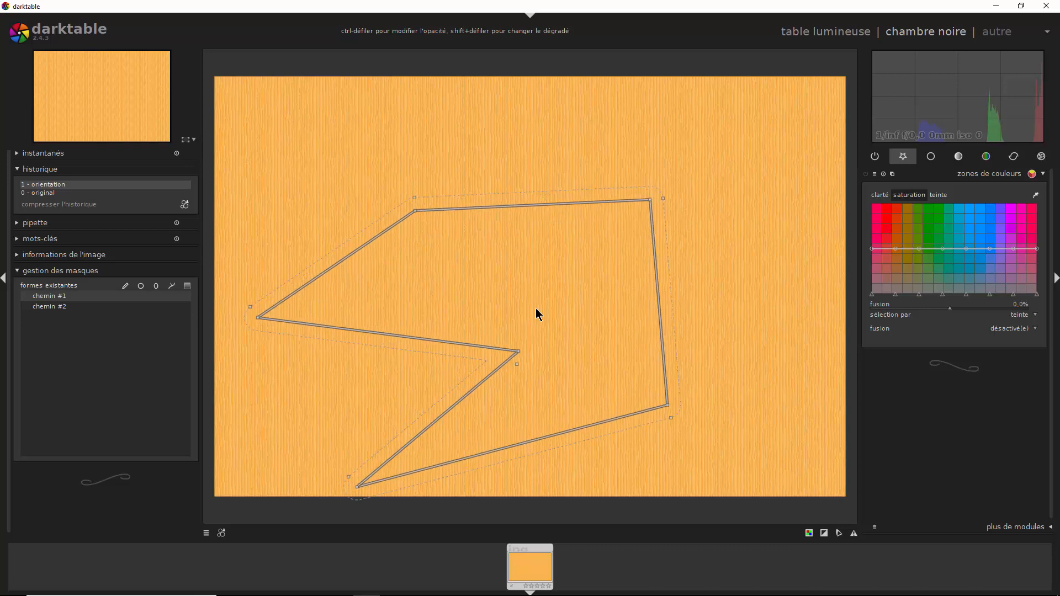
scroll(536, 314, down, 10)
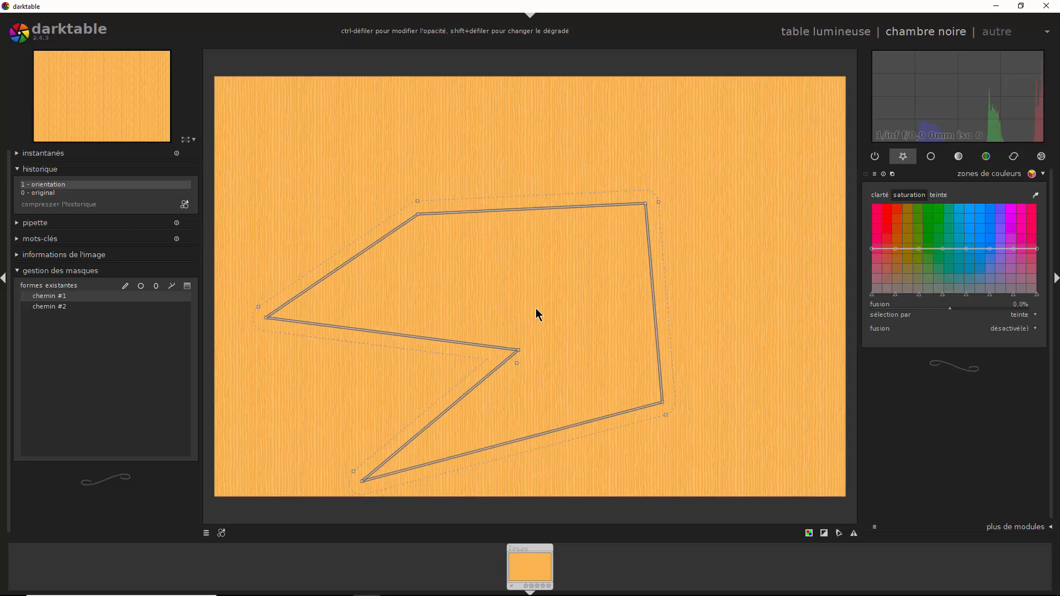
scroll(536, 310, down, 5)
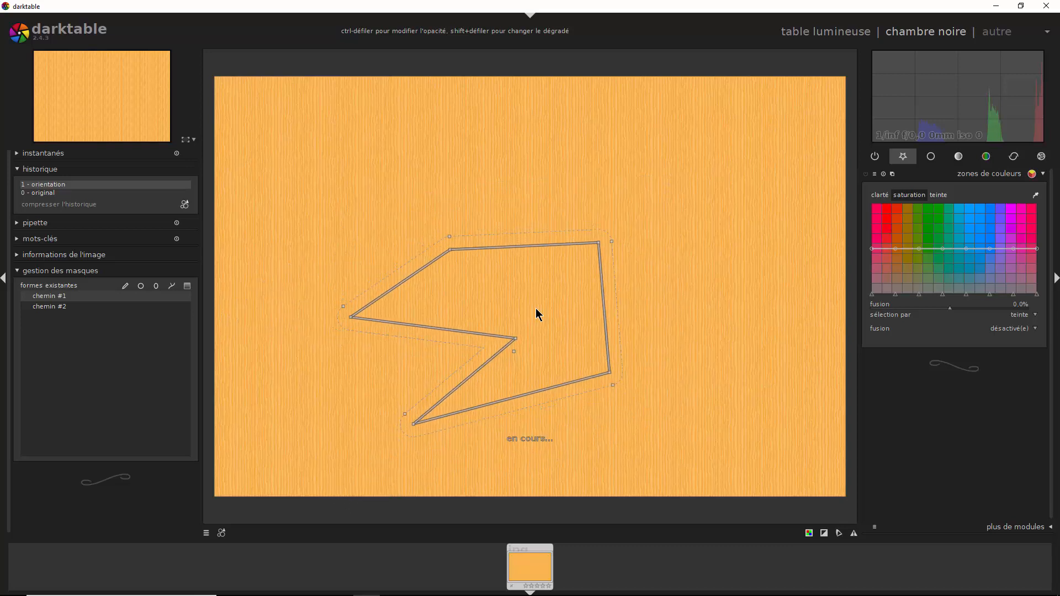
scroll(535, 309, up, 4)
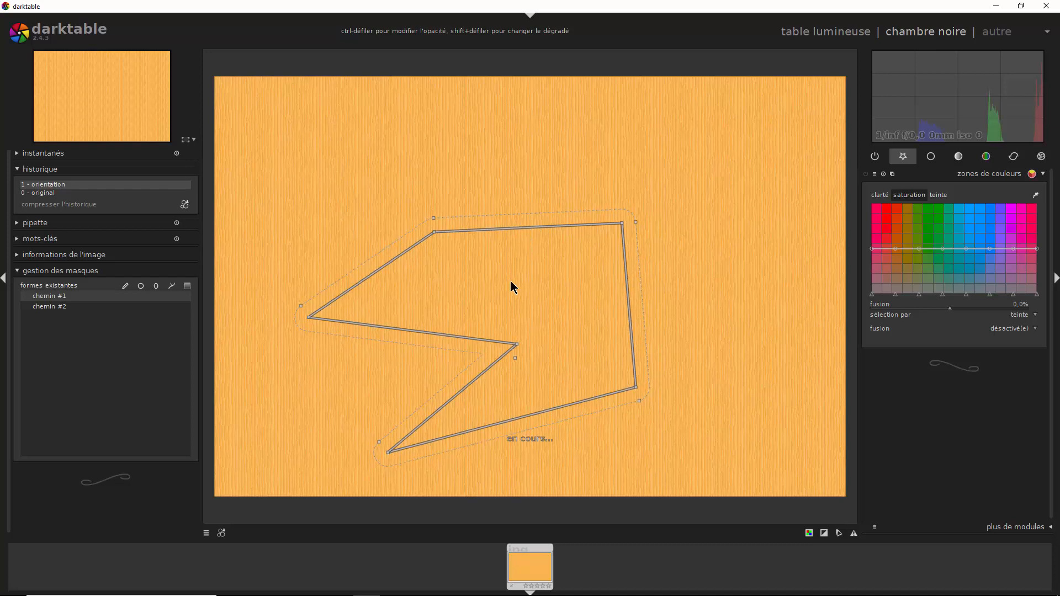
- Vary the feather border of path chemin #1, leaving it narrower all around the shape
scroll(511, 280, up, 4)
scroll(522, 284, up, 3)
scroll(520, 280, up, 3)
scroll(522, 284, down, 4)
scroll(521, 284, down, 3)
scroll(520, 280, down, 1)
- Set the zones de couleurs blending to masque dessiné with chemin #1 as its shape, and display the mask overlay
click(879, 334)
click(1007, 346)
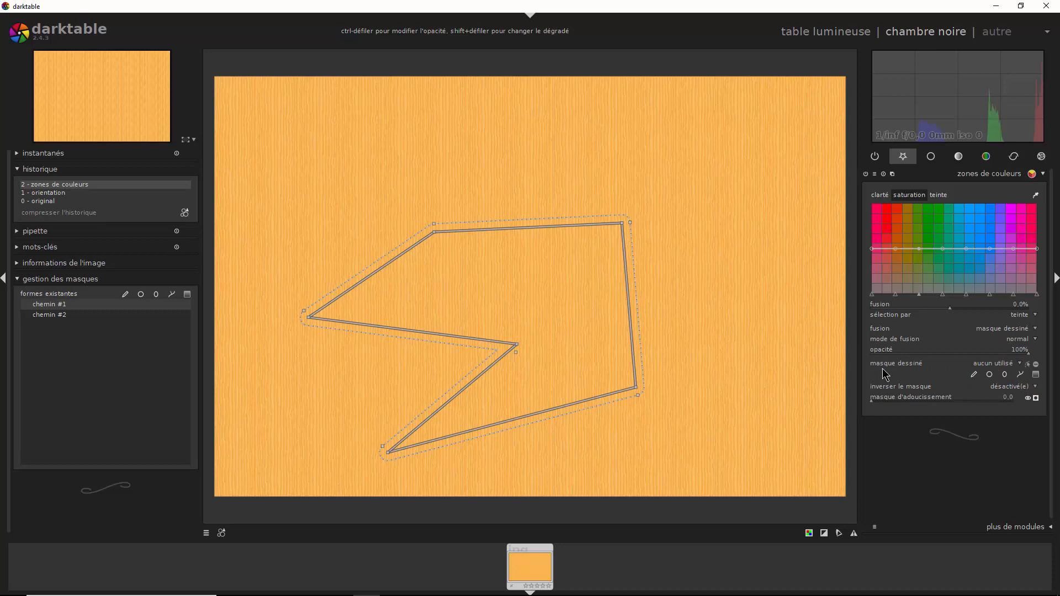
click(993, 365)
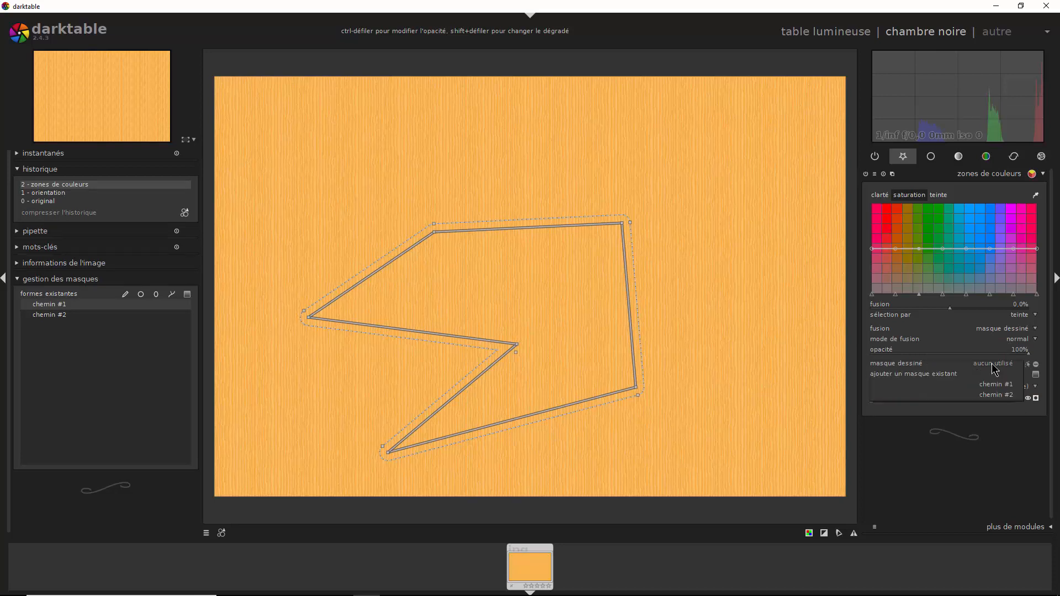
click(999, 384)
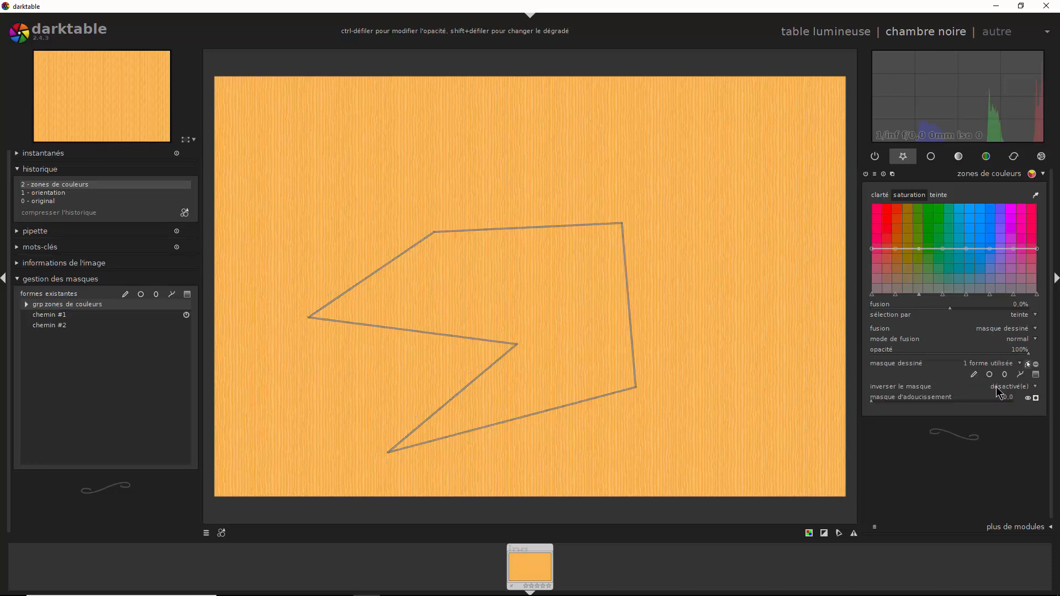
click(1036, 398)
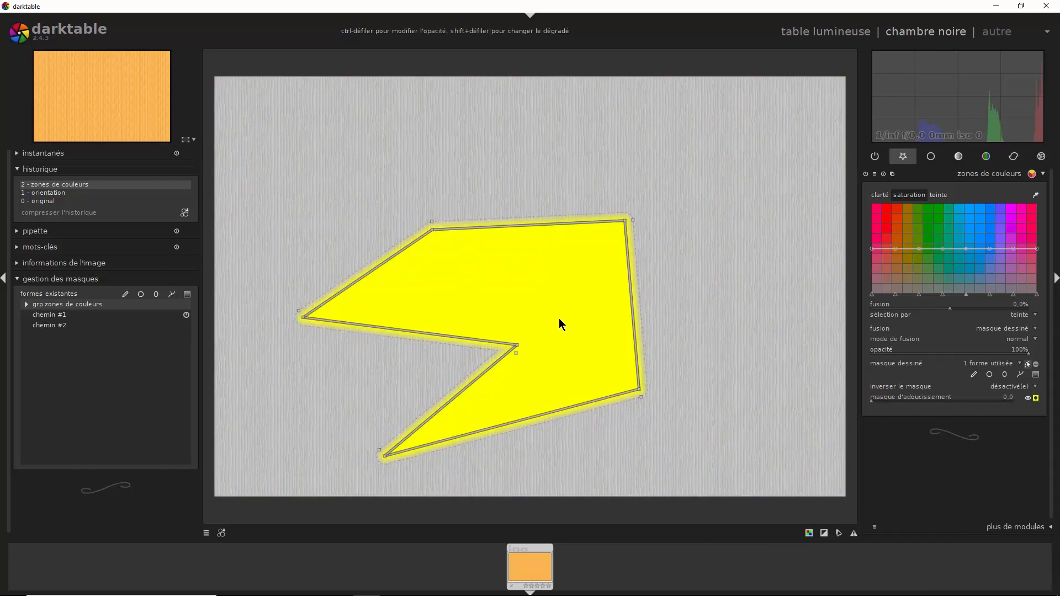
- Scale the mask shape back to about its original size and widen its feather border
scroll(554, 319, down, 3)
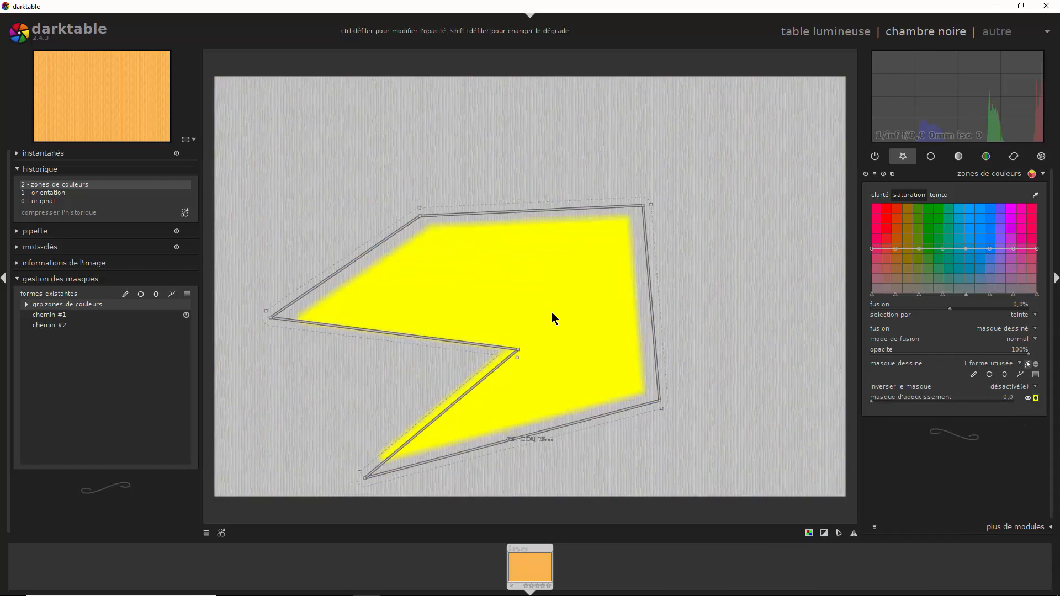
scroll(552, 312, up, 3)
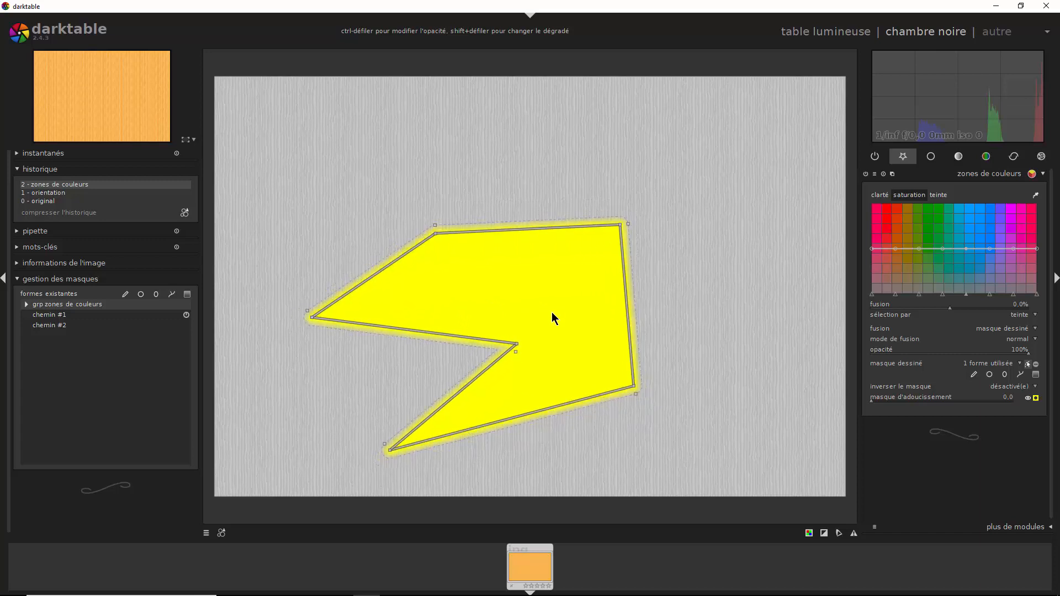
scroll(551, 312, up, 2)
scroll(552, 312, up, 2)
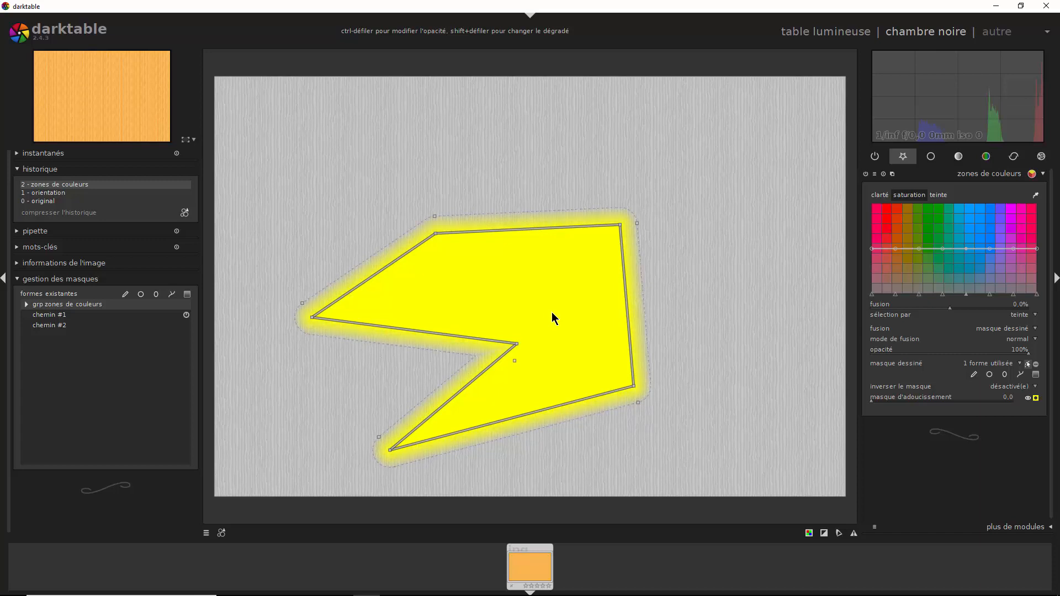
- Adjust the opacity of the chemin #1 mask so that it is slightly below full strength
scroll(552, 312, down, 2)
scroll(551, 313, up, 2)
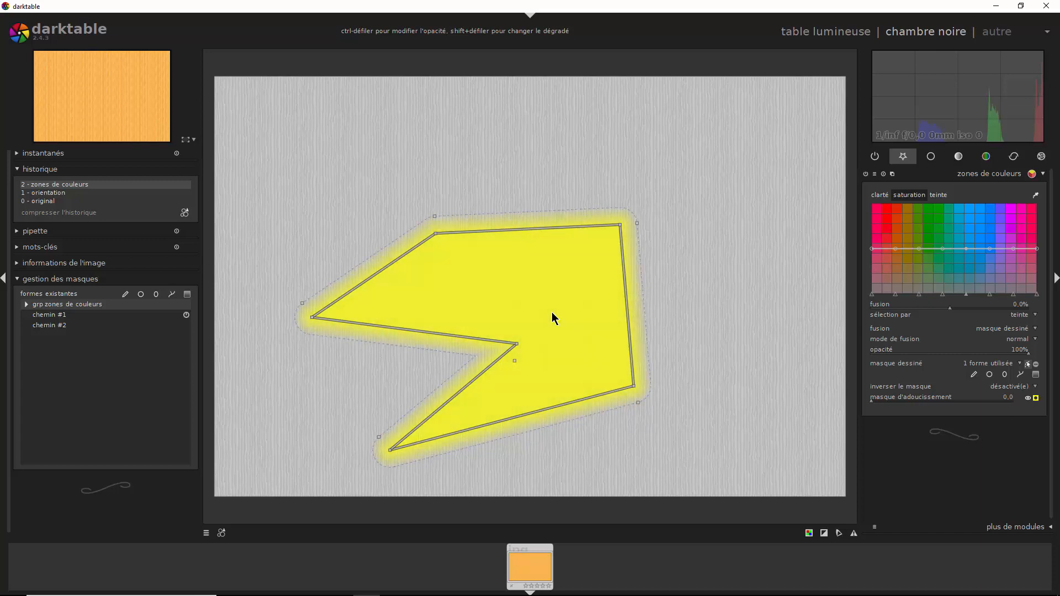
scroll(552, 313, down, 1)
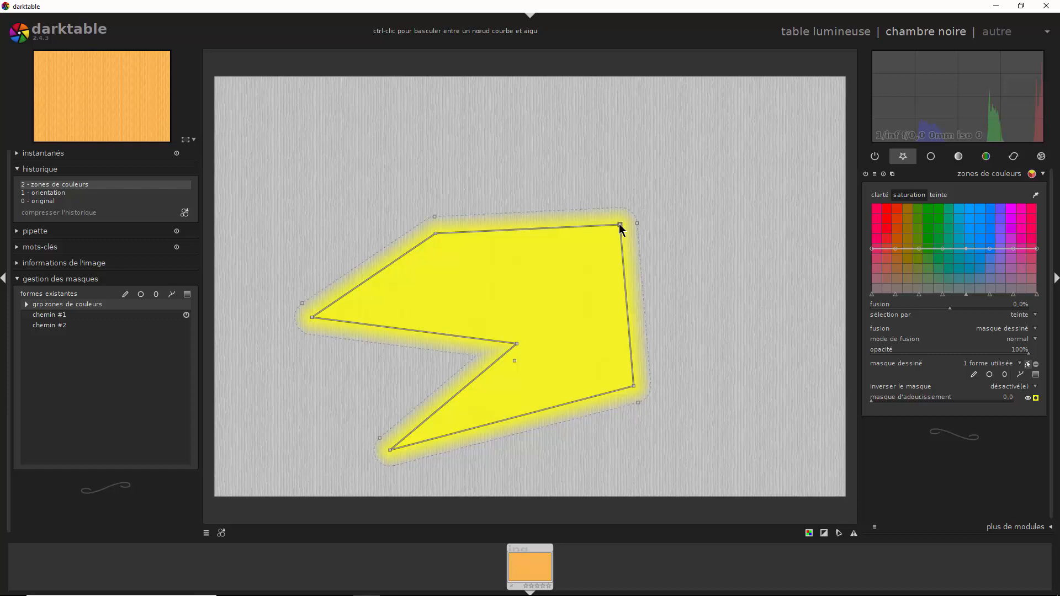
- Reshape the path by moving its upper-right node outward and its upper-left node in toward the centre
drag(620, 224, 677, 171)
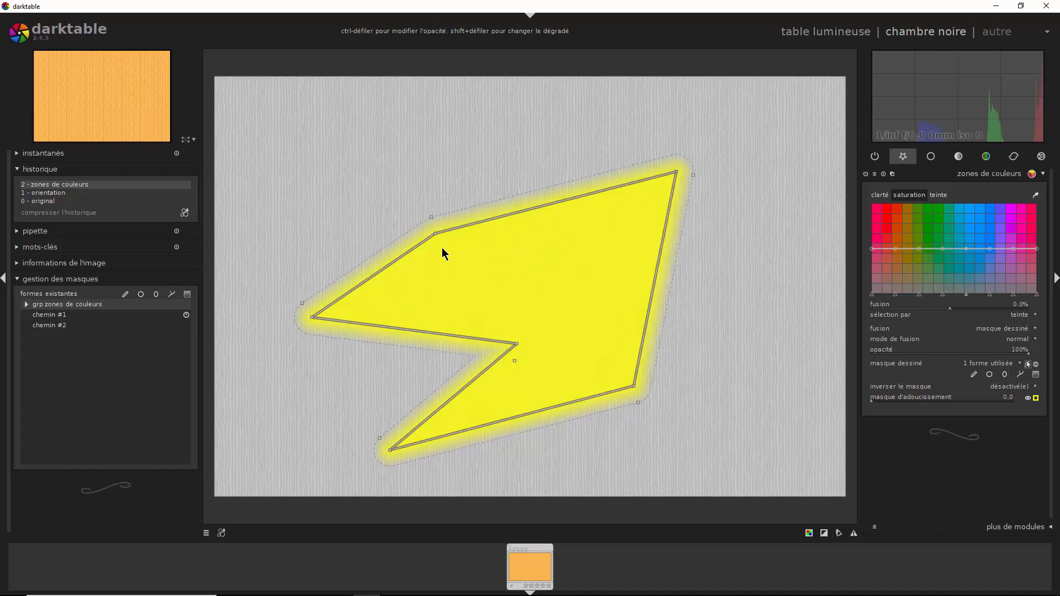
drag(436, 232, 436, 231)
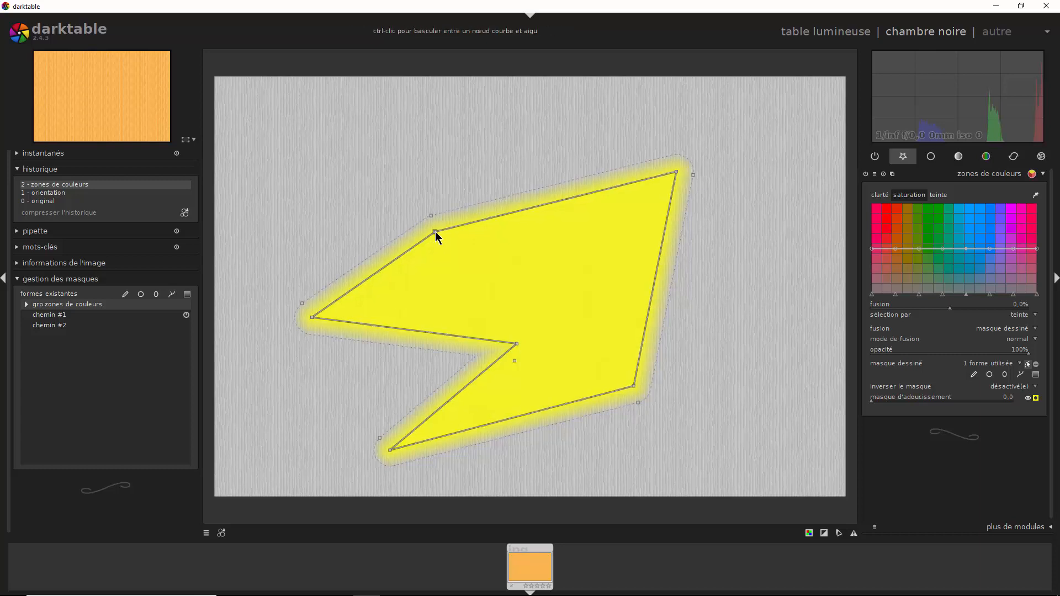
drag(435, 232, 552, 279)
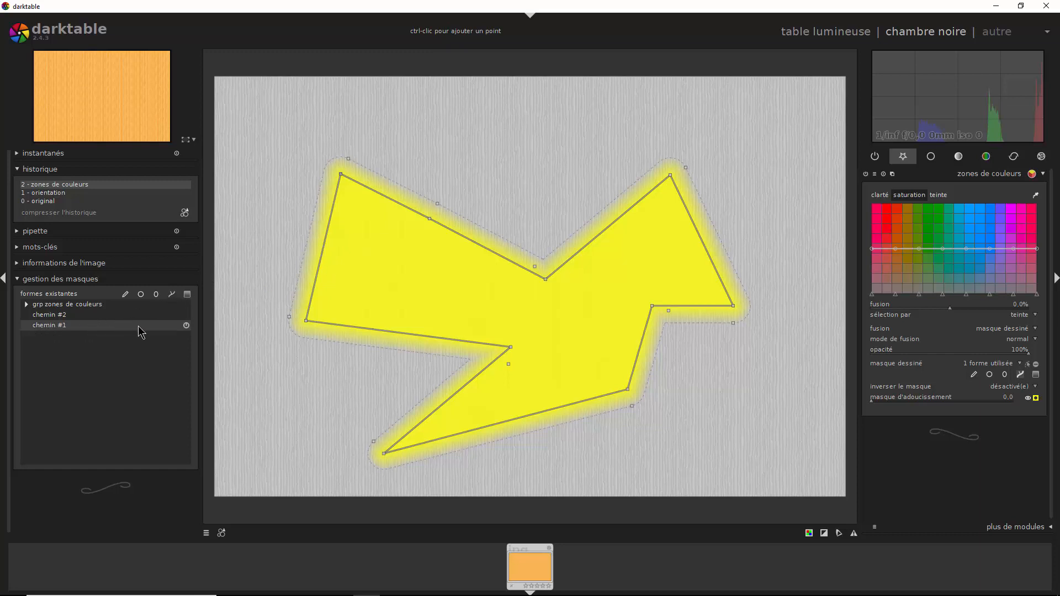
- Insert nodes on the path's left, upper inner and right edges, pulling the left one outward and the upper one upward
ctrl+click(322, 249)
drag(323, 249, 285, 248)
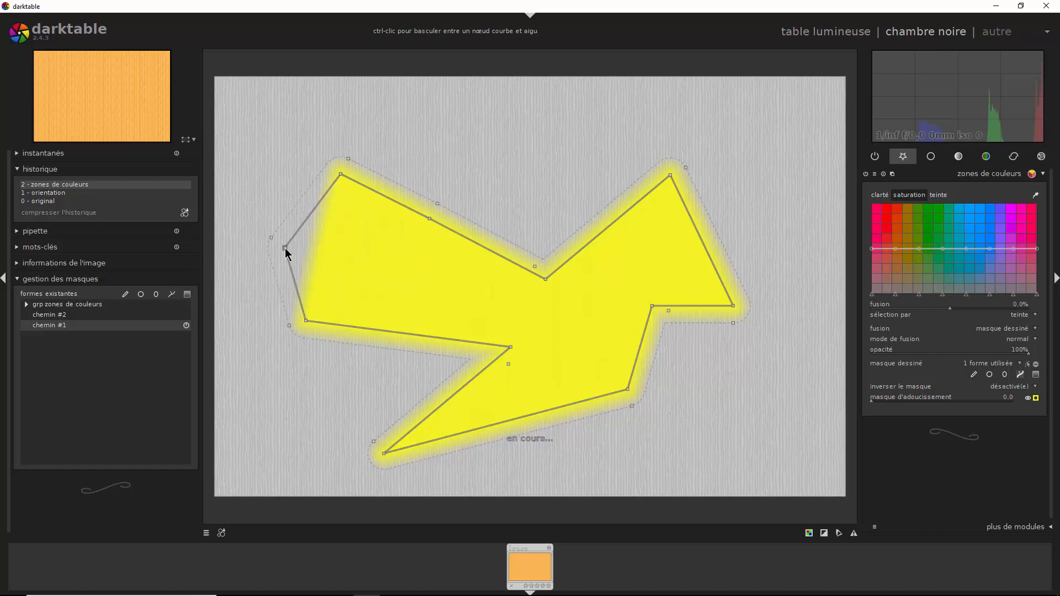
ctrl+click(605, 229)
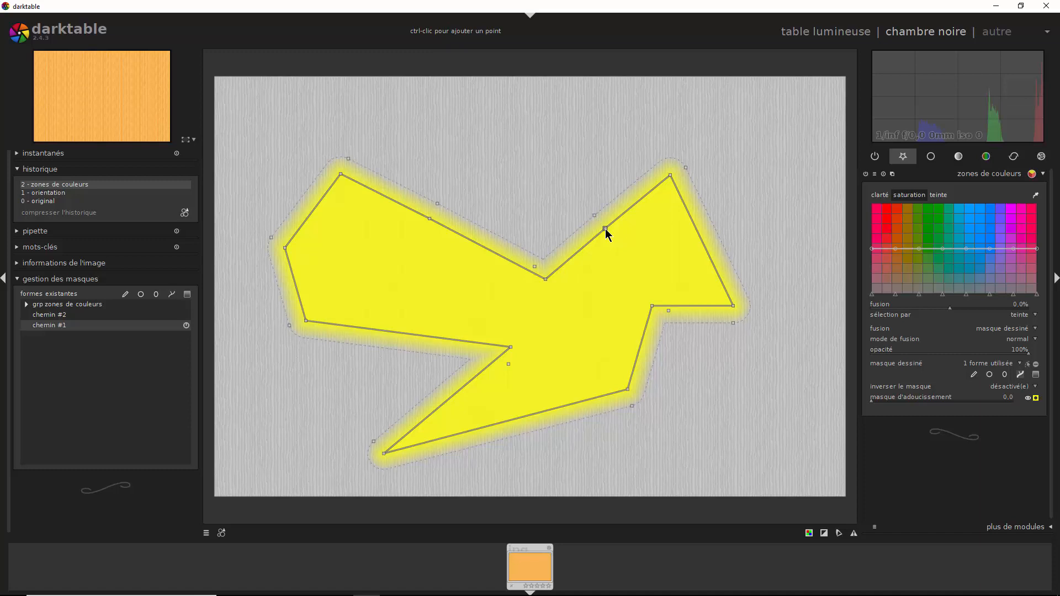
drag(605, 228, 568, 171)
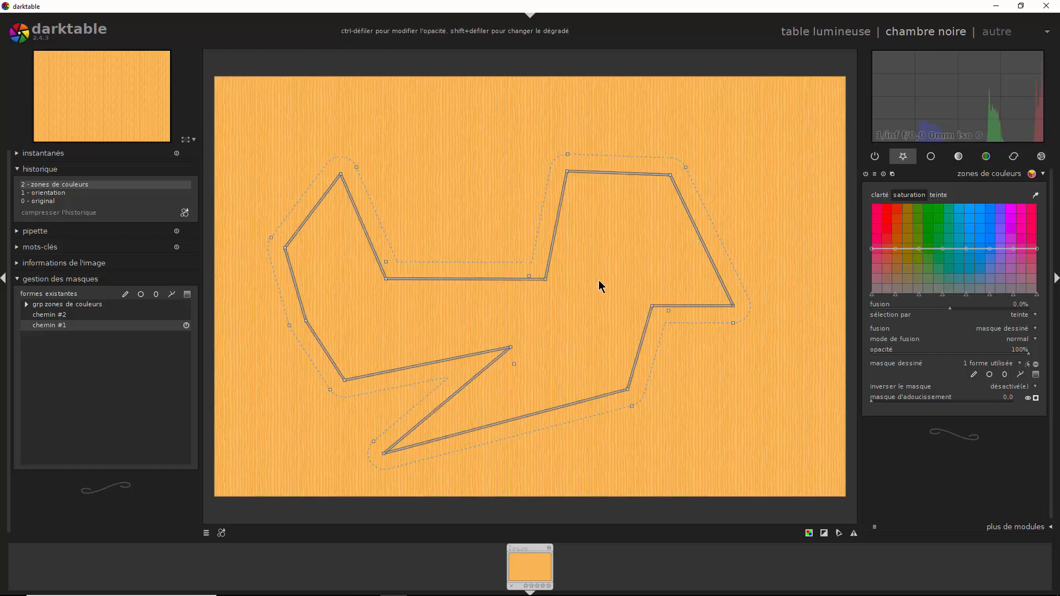
ctrl+click(699, 233)
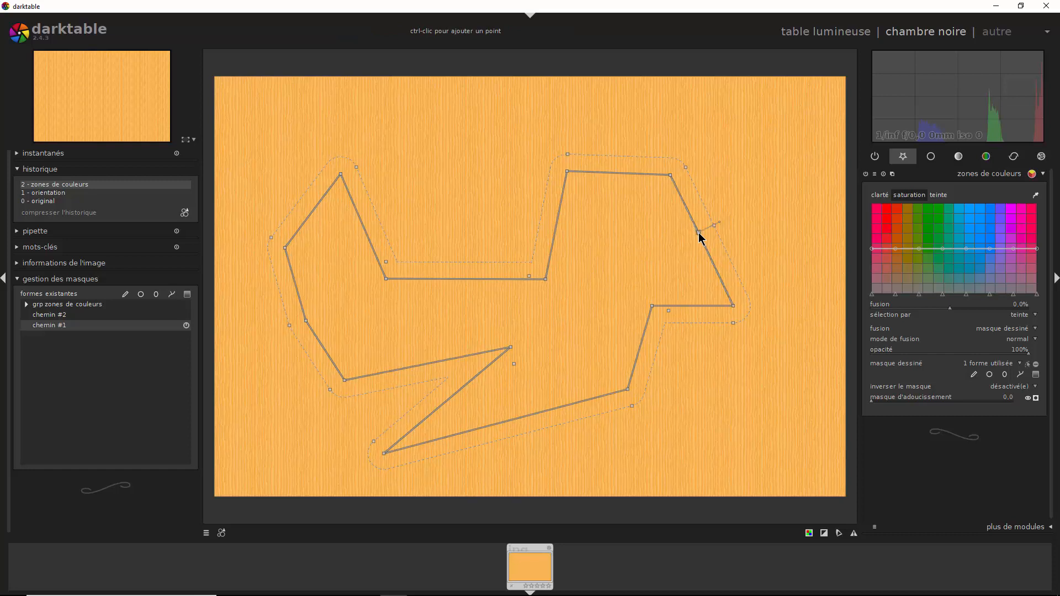
- Pull the right-edge node outward and toggle its curved/sharp type, and delete the path's surplus nodes on the right half
drag(710, 230, 759, 217)
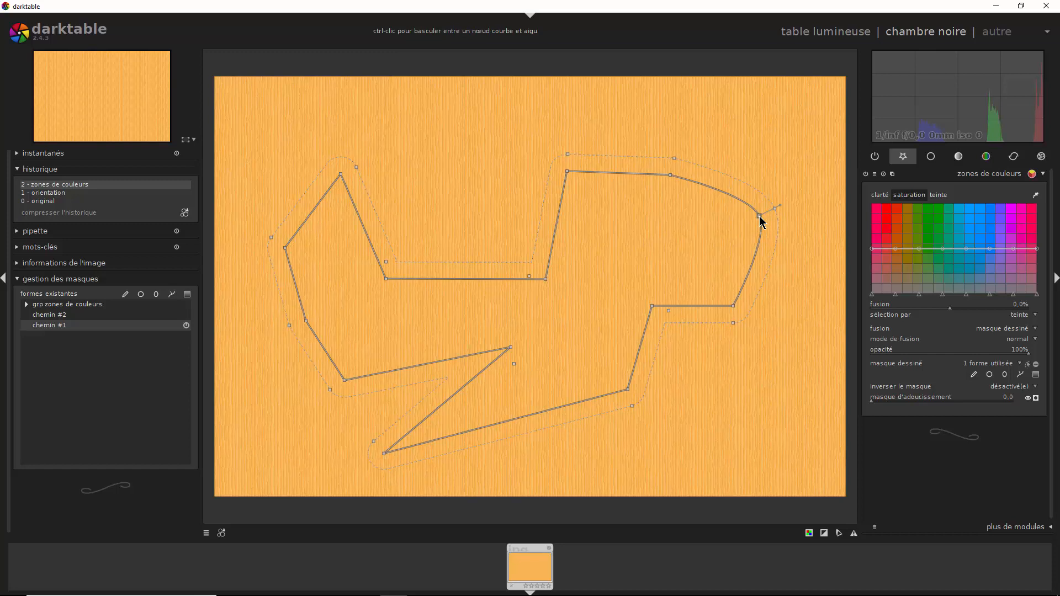
ctrl+click(759, 216)
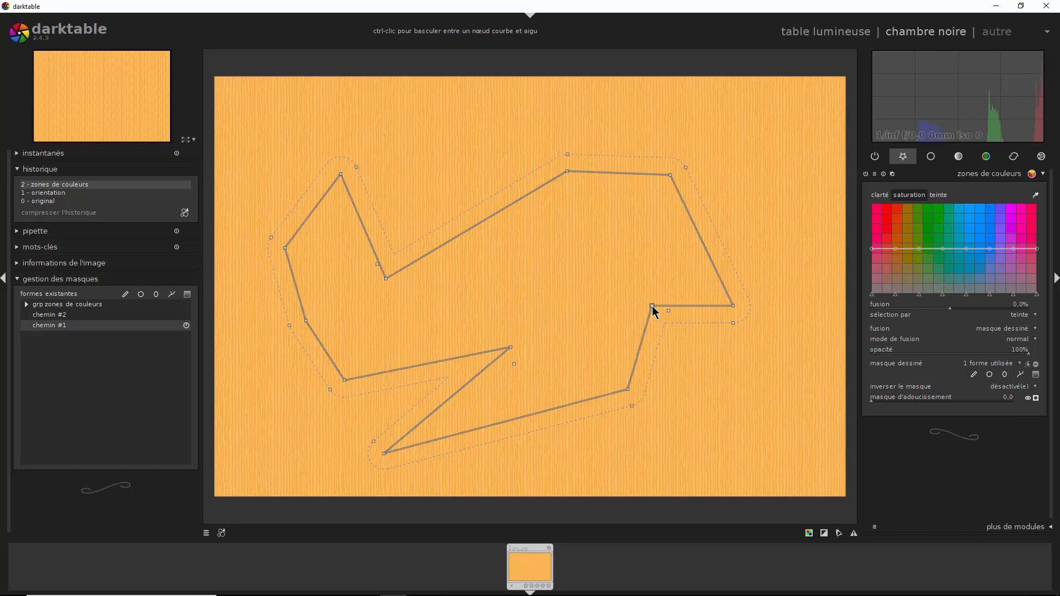
right_click(651, 307)
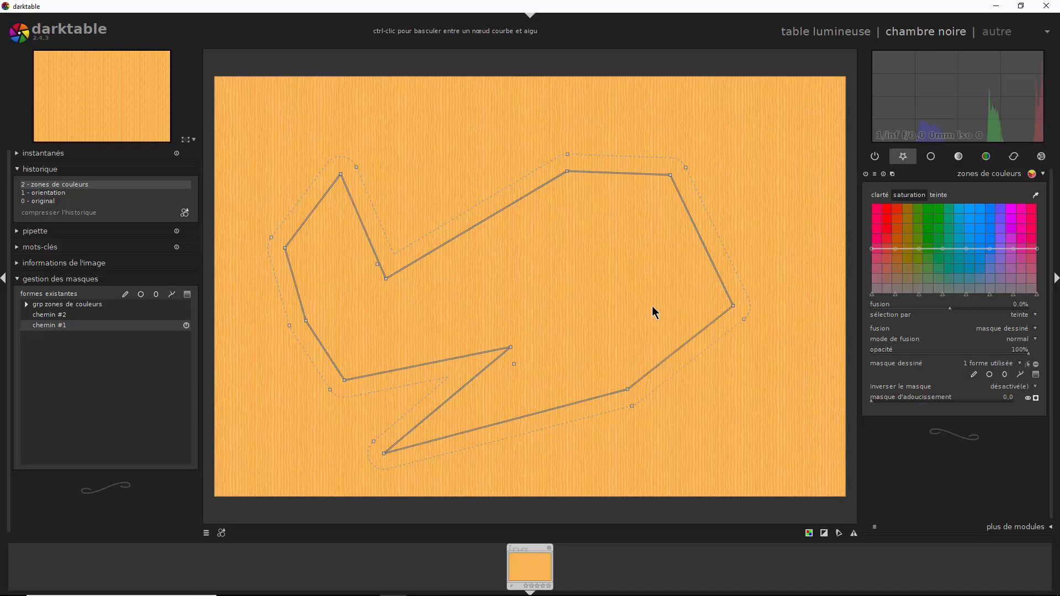
right_click(670, 175)
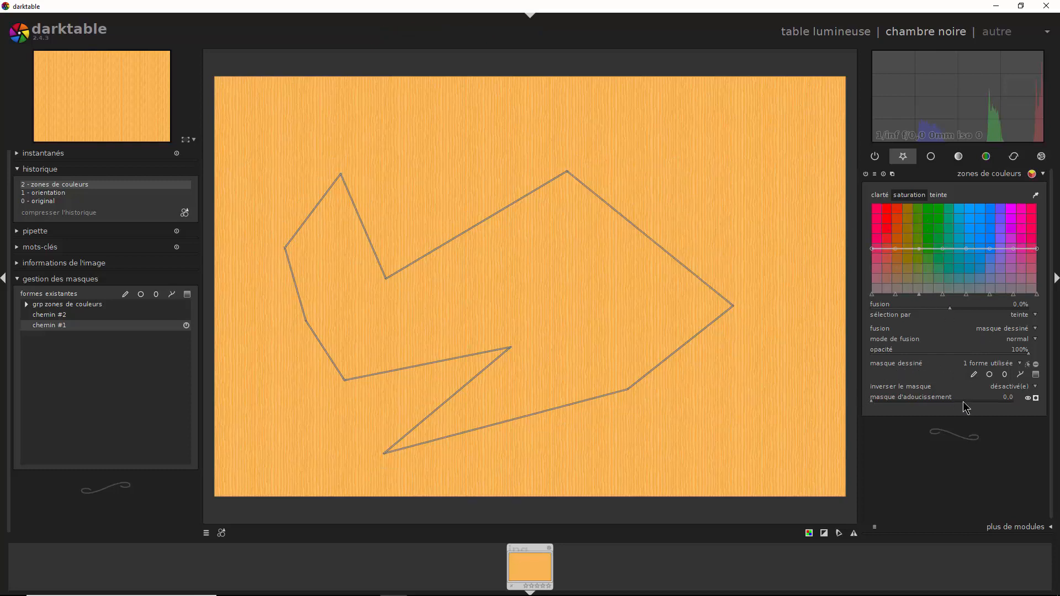
- Display the color zones mask overlay with its shape editable and remove the path from the module's mask
click(1027, 365)
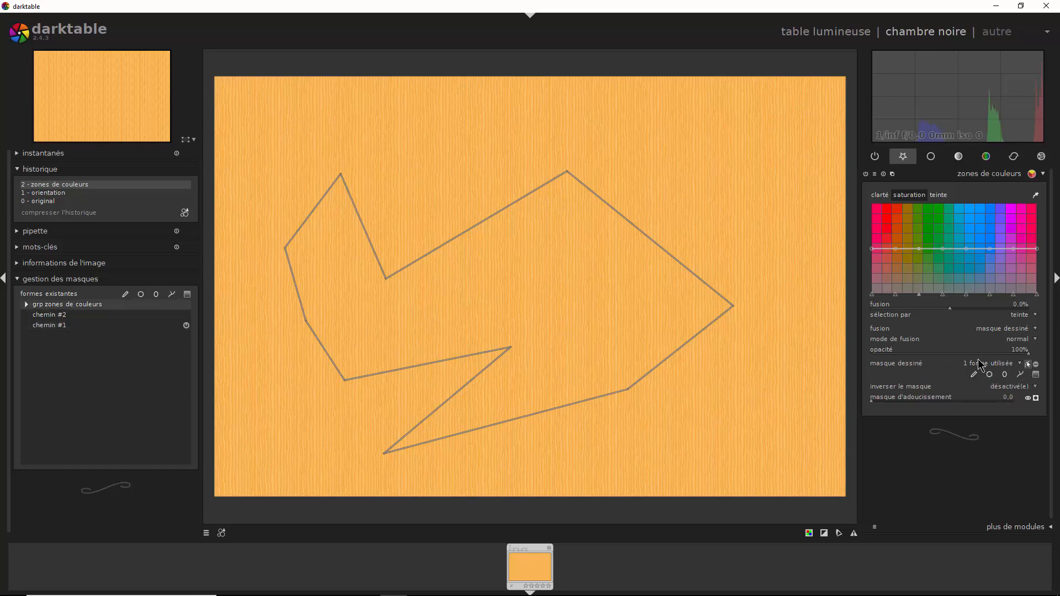
click(1036, 398)
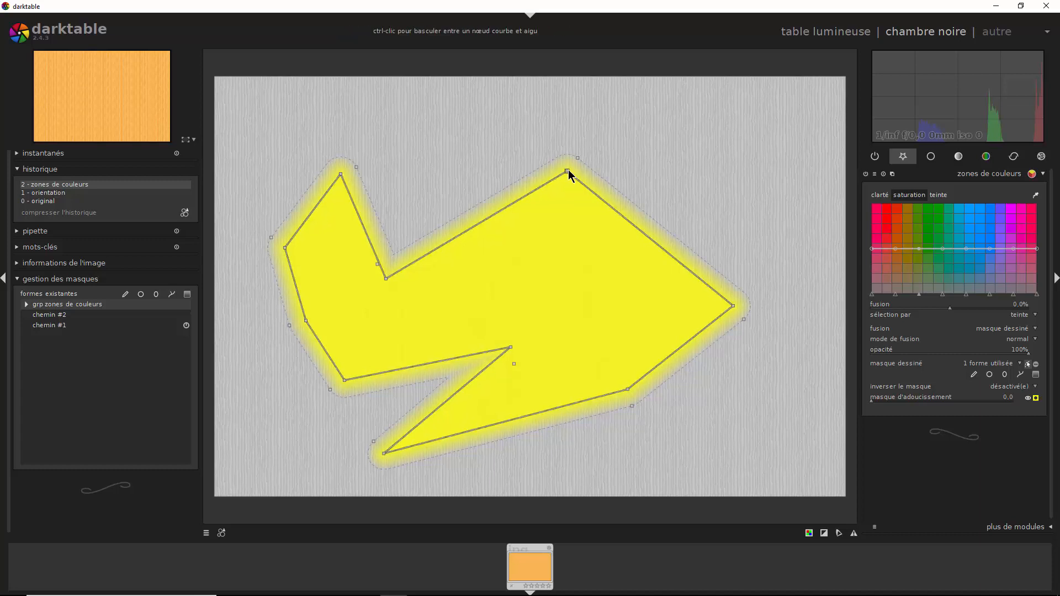
right_click(568, 191)
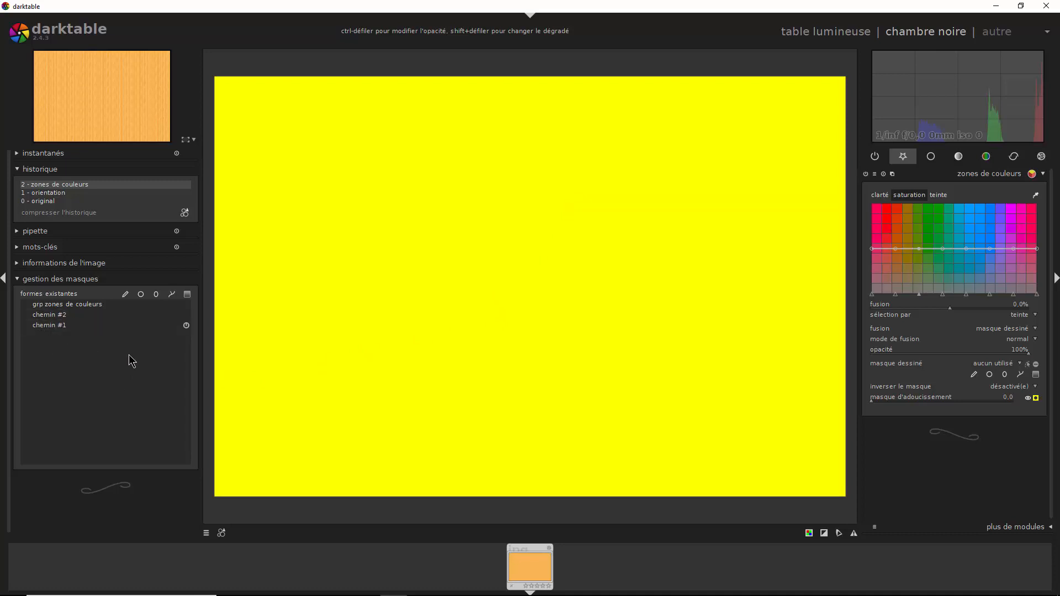
- Assign the existing shape chemin #1 to the color zones drawn mask
click(132, 325)
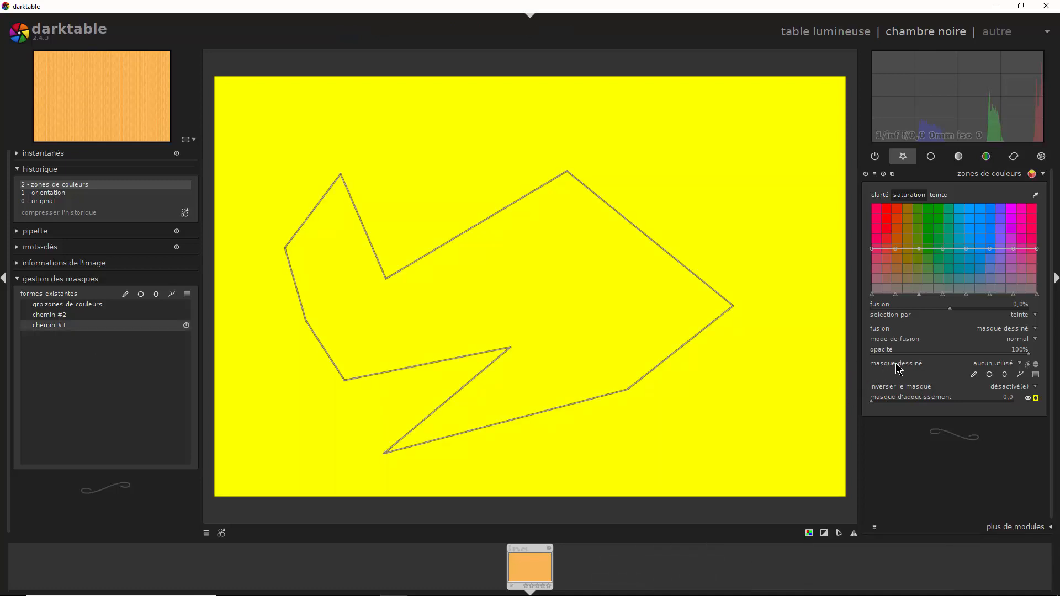
click(1025, 367)
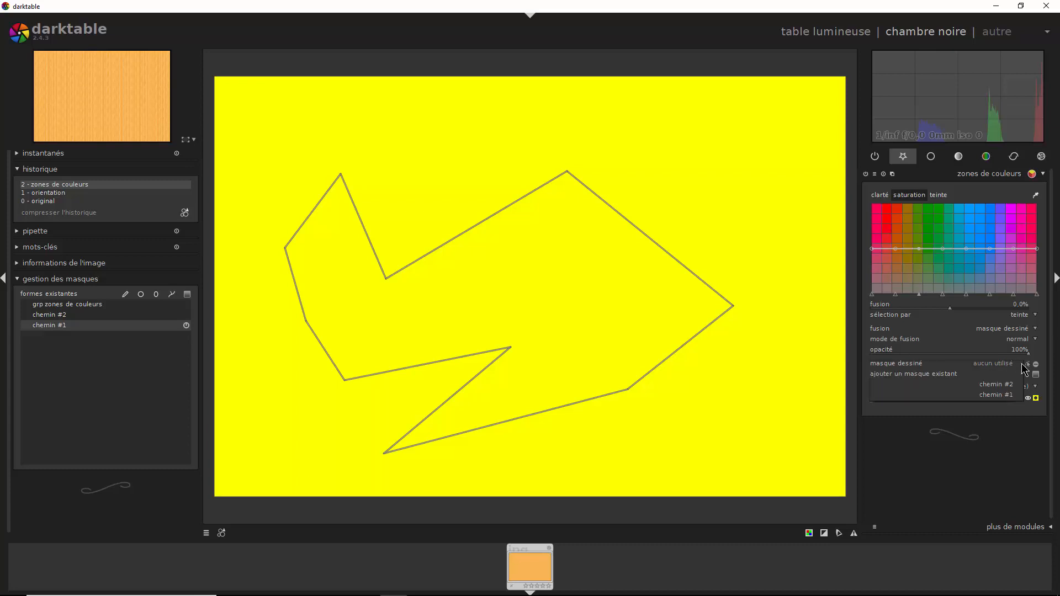
click(1013, 396)
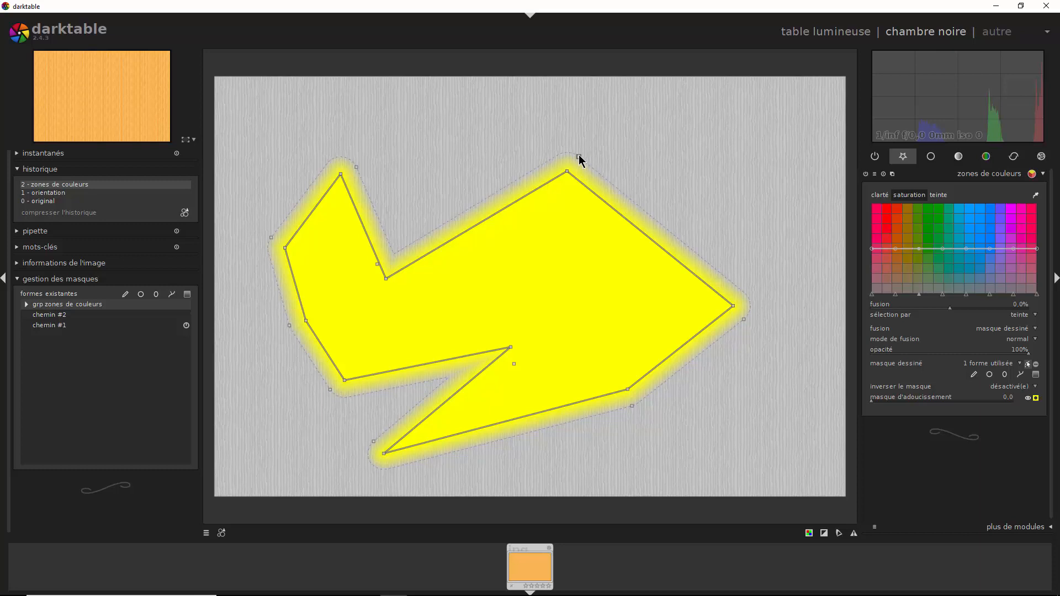
- Widen the feather border at the path's two upper peaks and hide the mask overlay
drag(577, 157, 606, 123)
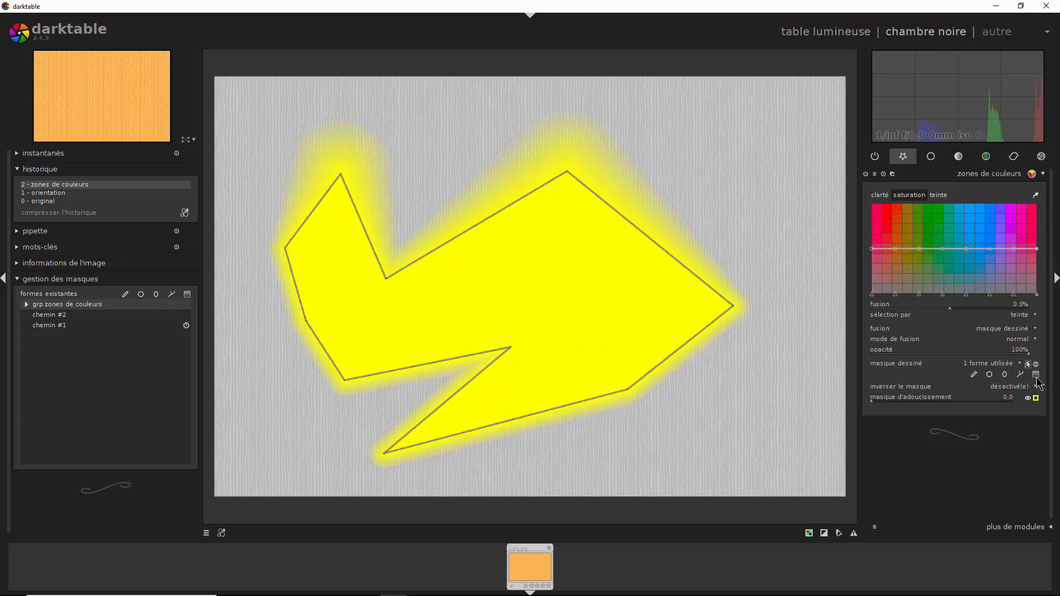
click(1036, 398)
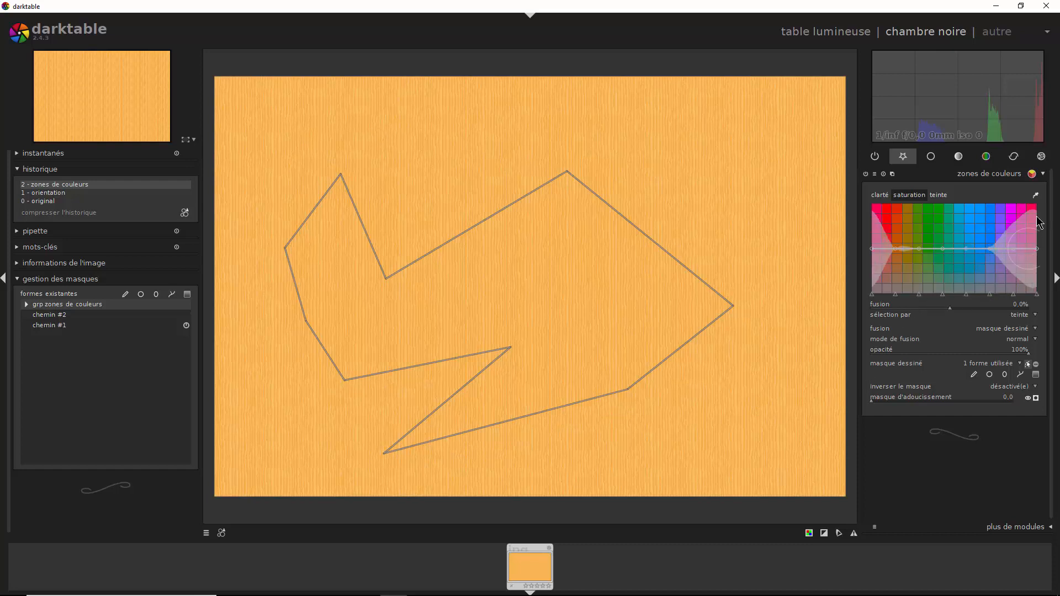
- Sample the image's orange colour and raise the saturation curve strongly in that zone
click(1037, 197)
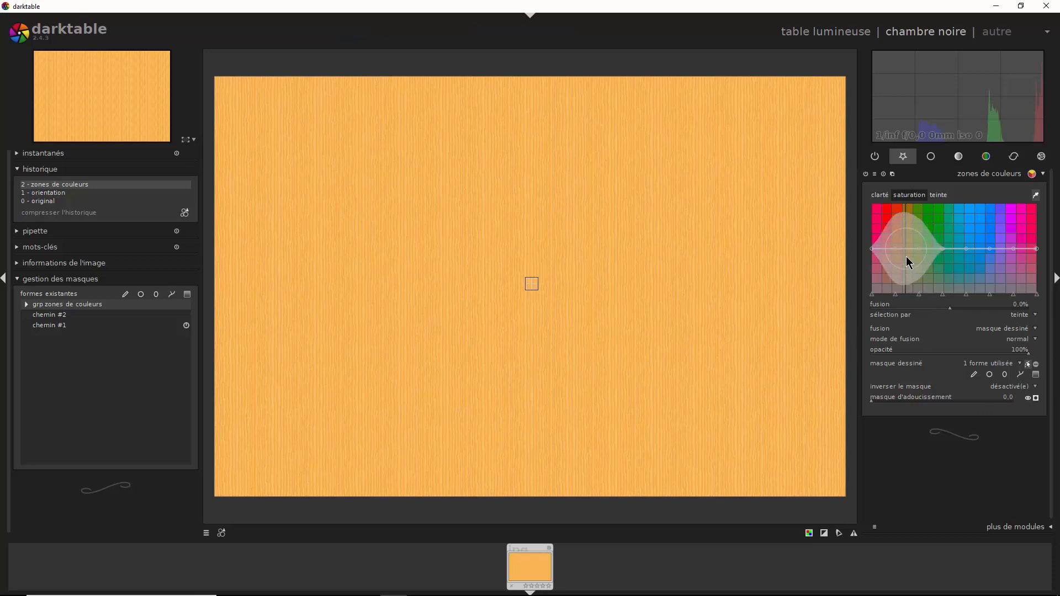
drag(905, 249, 908, 202)
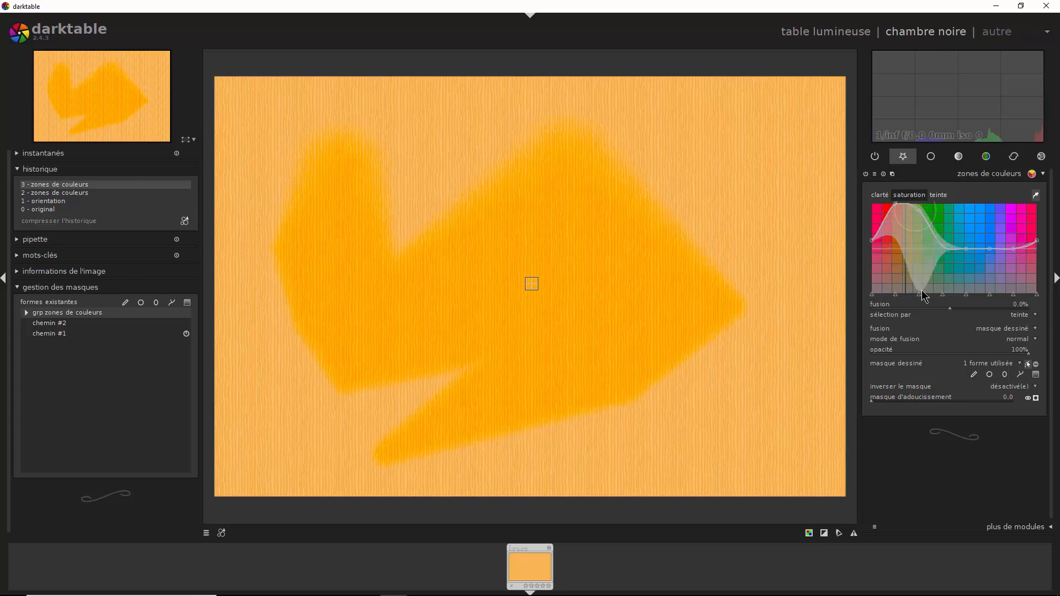
- Examine the yellow mask overlay on the image and hide it again
click(1035, 398)
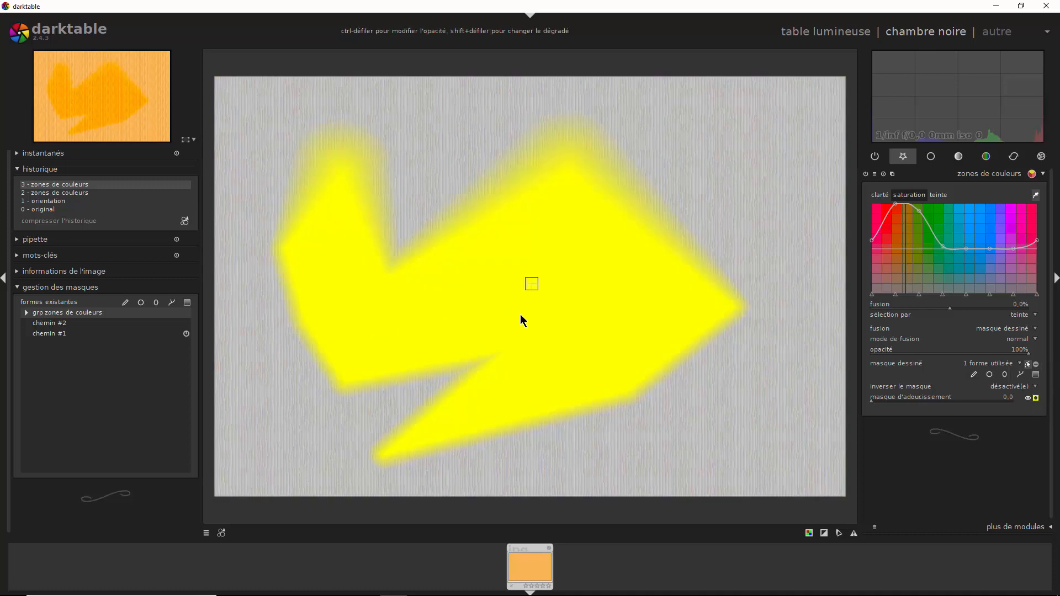
scroll(525, 313, down, 4)
scroll(526, 314, up, 4)
click(1035, 398)
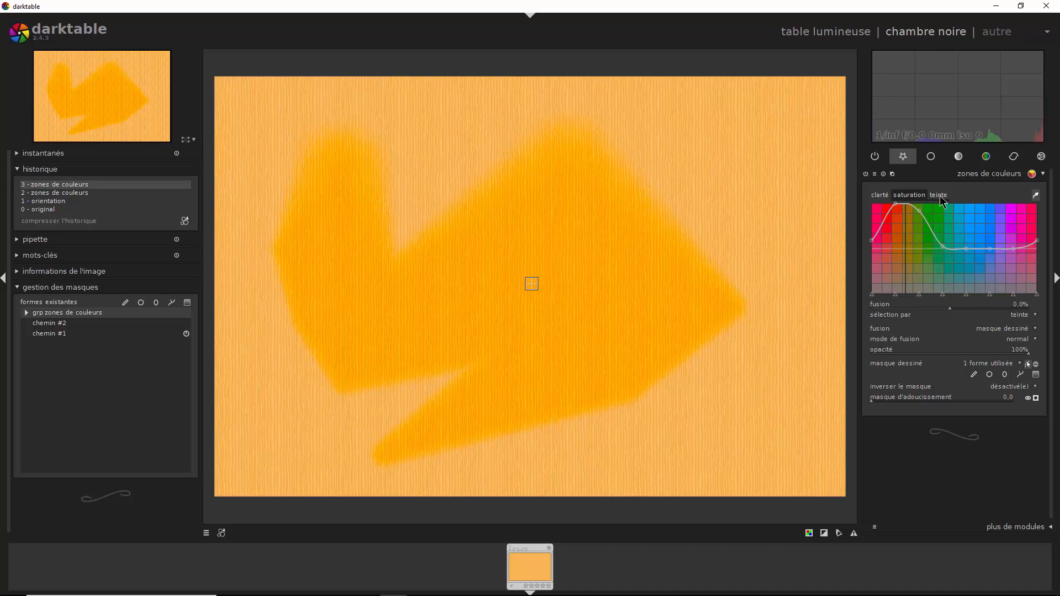
- Raise the hue curve at the sampled orange zone to recolour the masked area
click(937, 194)
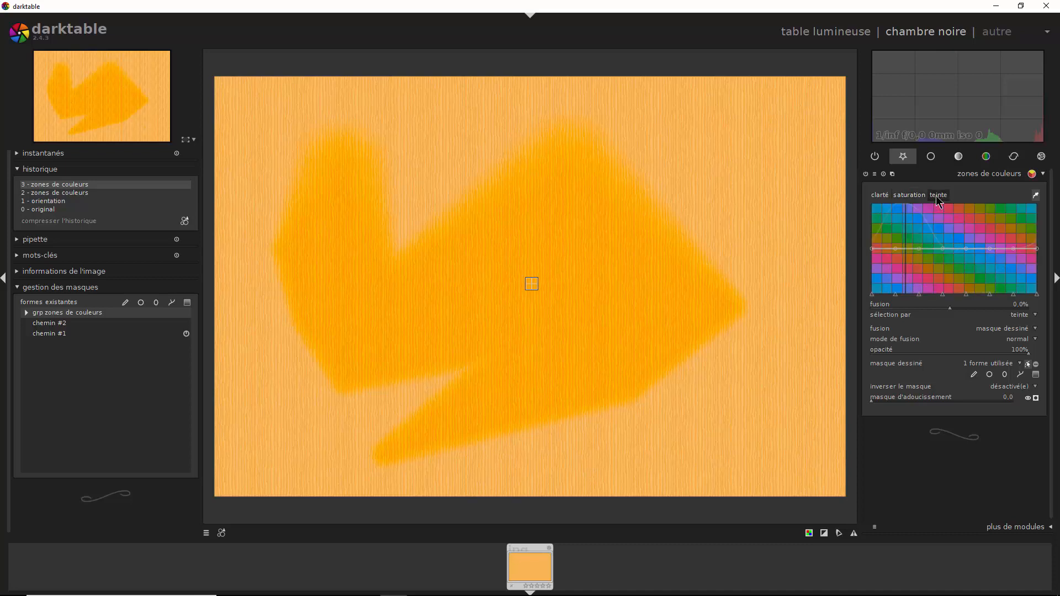
drag(907, 247, 909, 210)
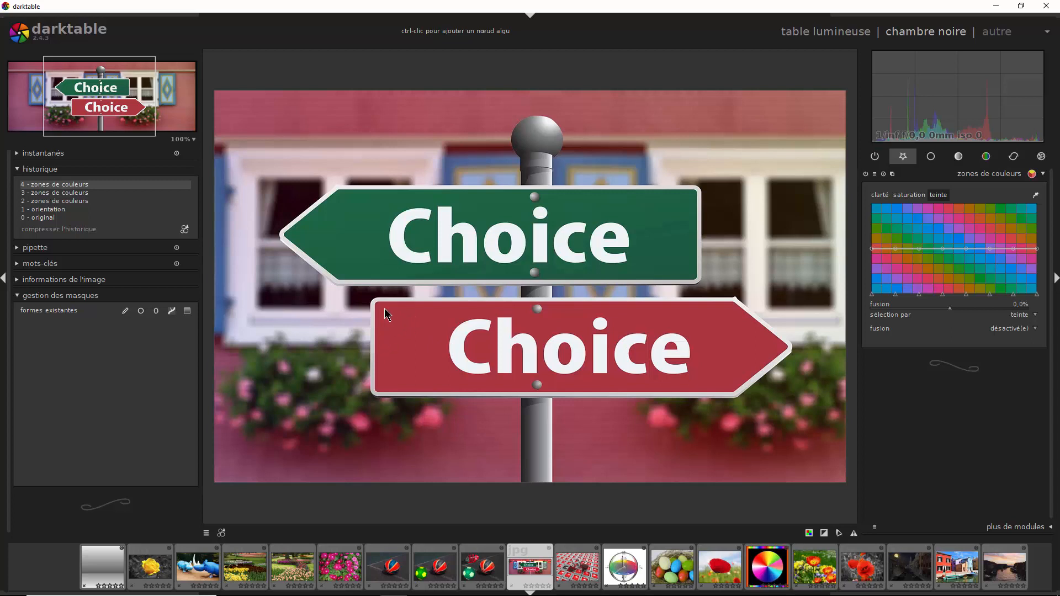
- Draw a closed five-node path mask around the red Choice sign, following its arrow-shaped outline with straight edges
click(372, 298)
click(734, 298)
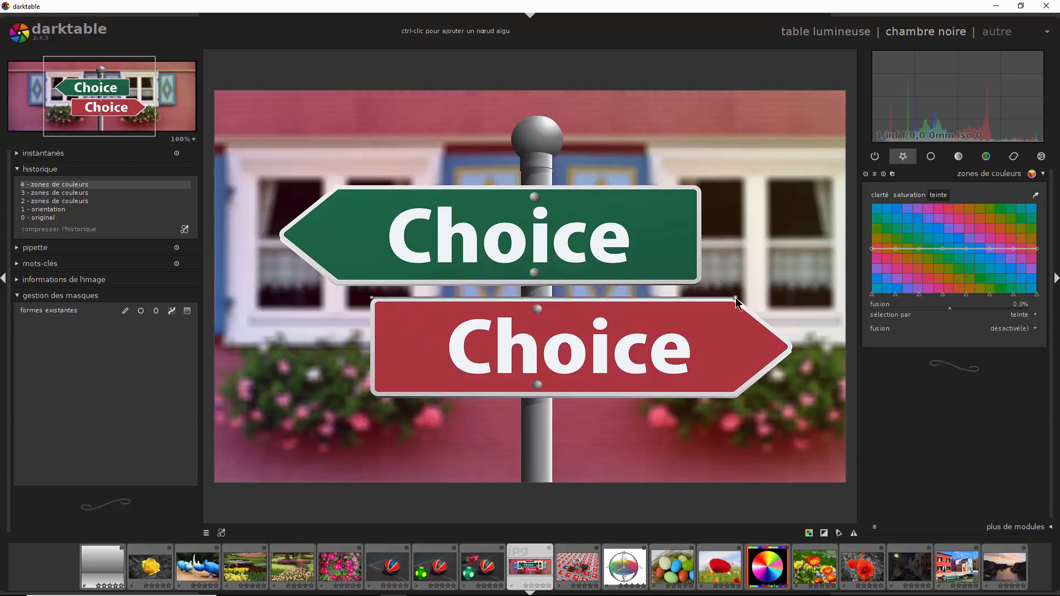
click(791, 349)
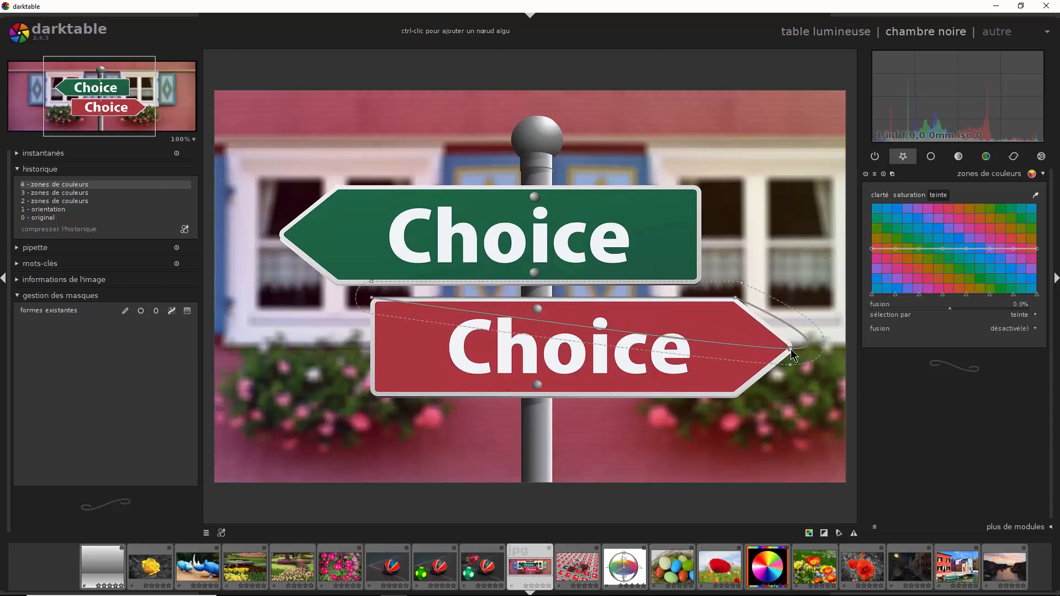
click(734, 400)
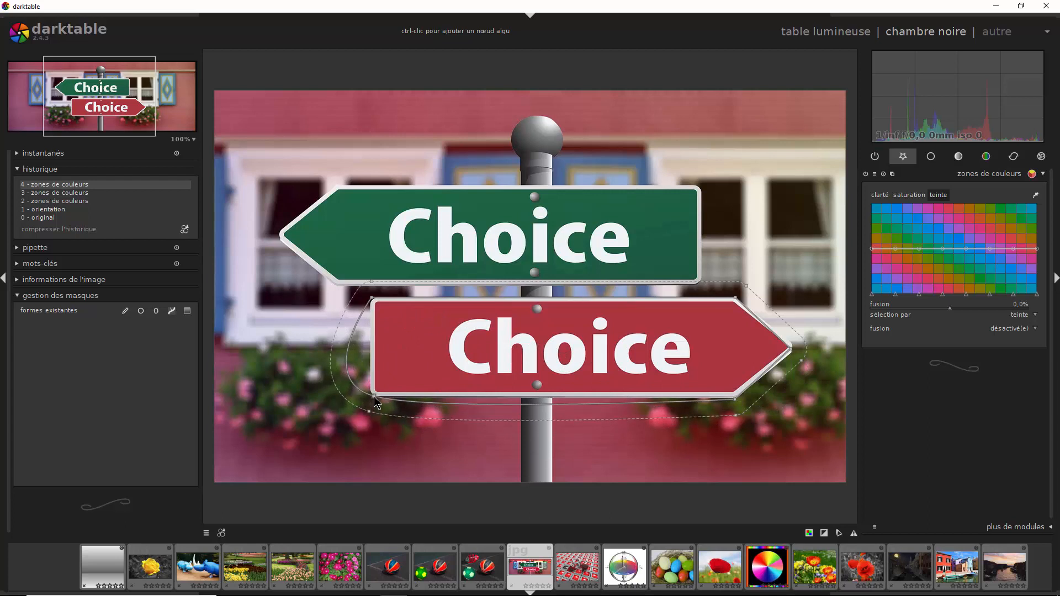
right_click(375, 401)
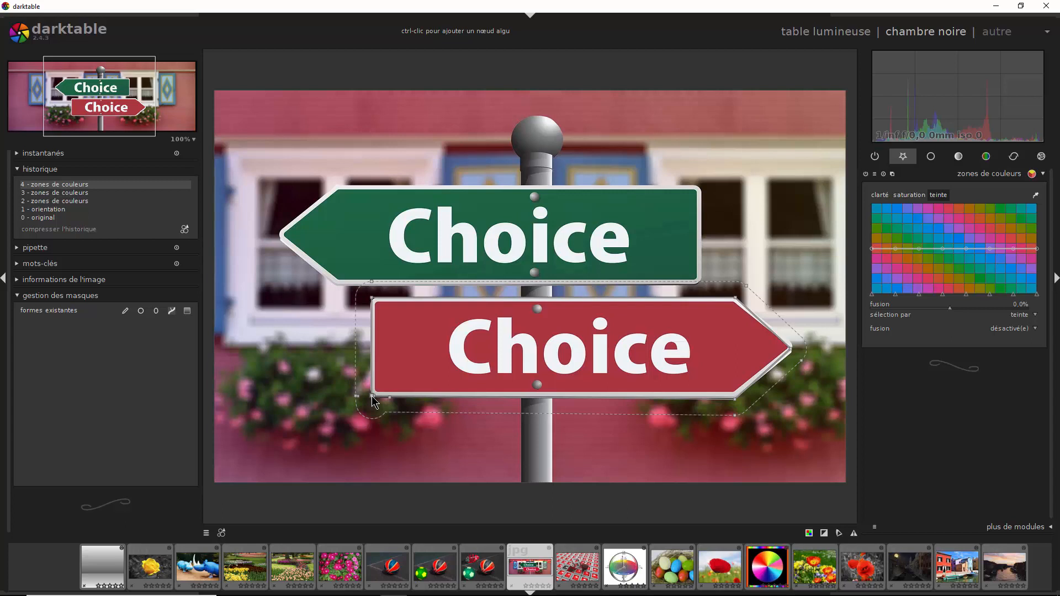
right_click(373, 397)
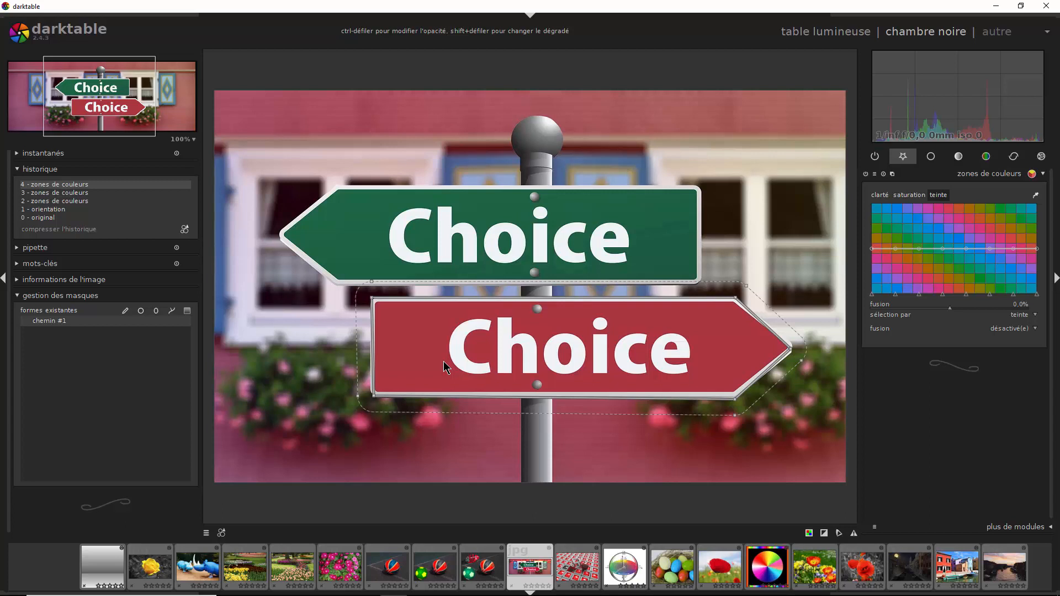
- Shrink the feather border of the red sign's path to a very thin margin
scroll(443, 361, down, 3)
scroll(443, 361, down, 4)
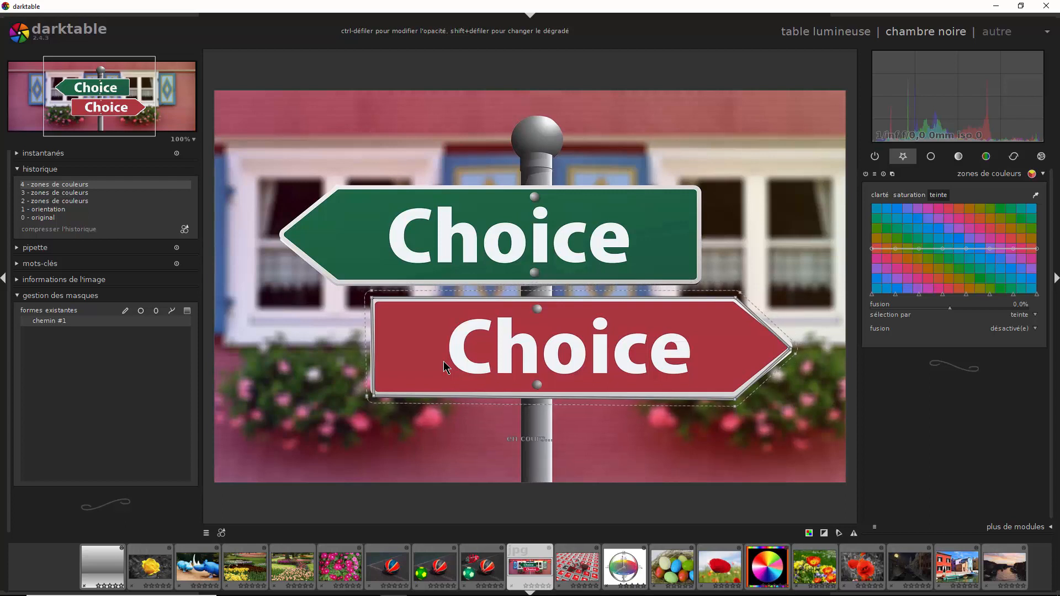
scroll(443, 361, down, 4)
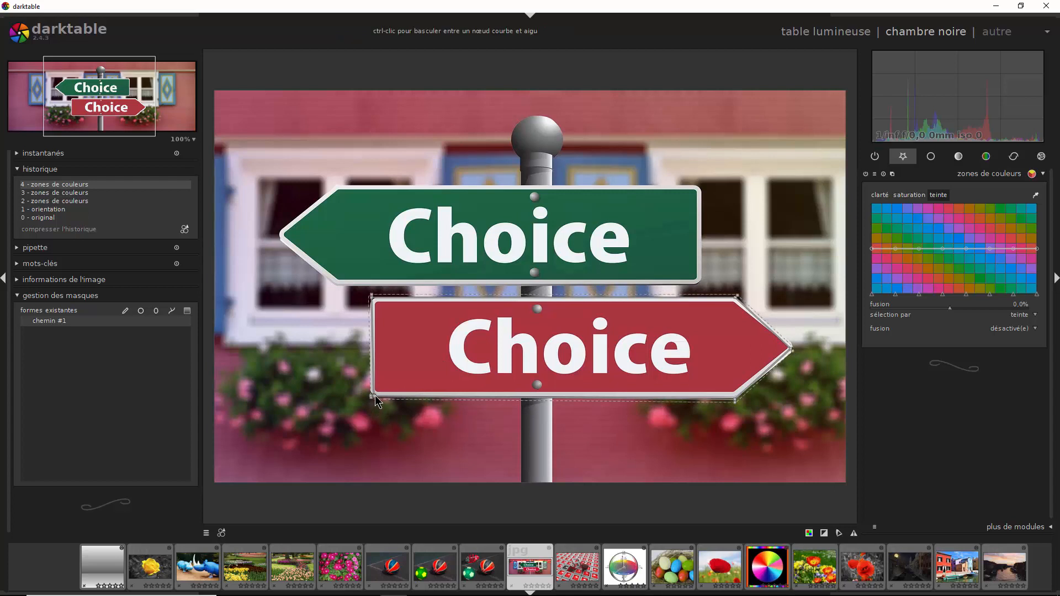
- Nudge the path's two left nodes and its lower-right node onto the corners of the red sign
drag(372, 394, 370, 394)
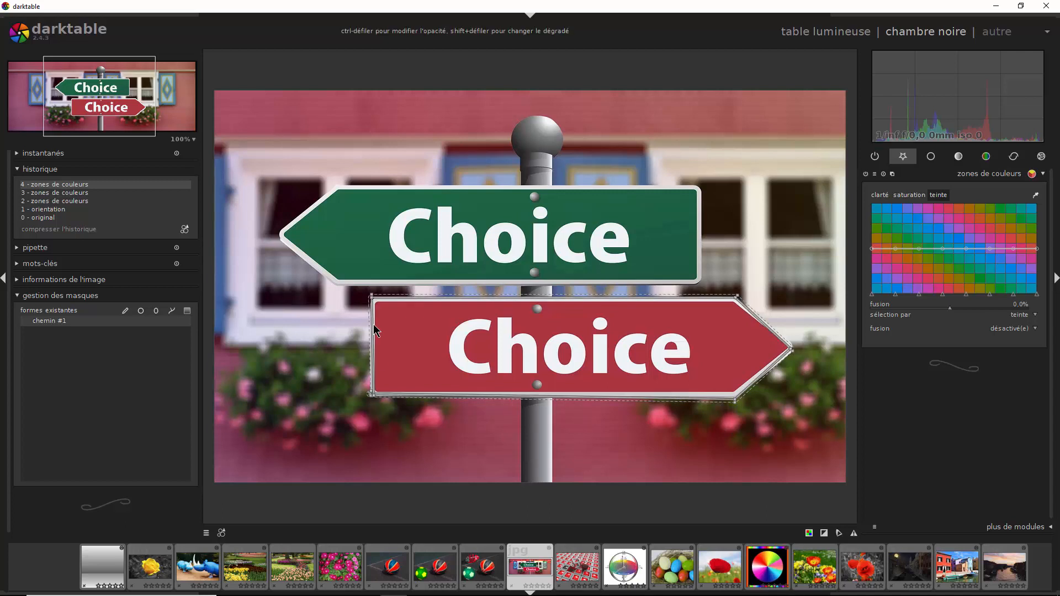
drag(370, 298, 372, 300)
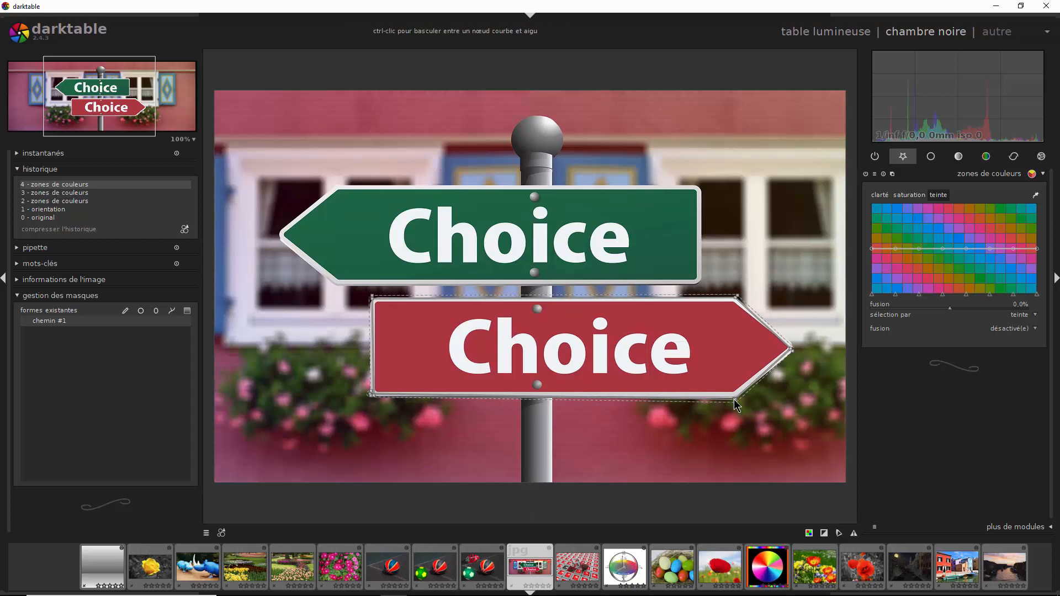
drag(734, 399, 734, 398)
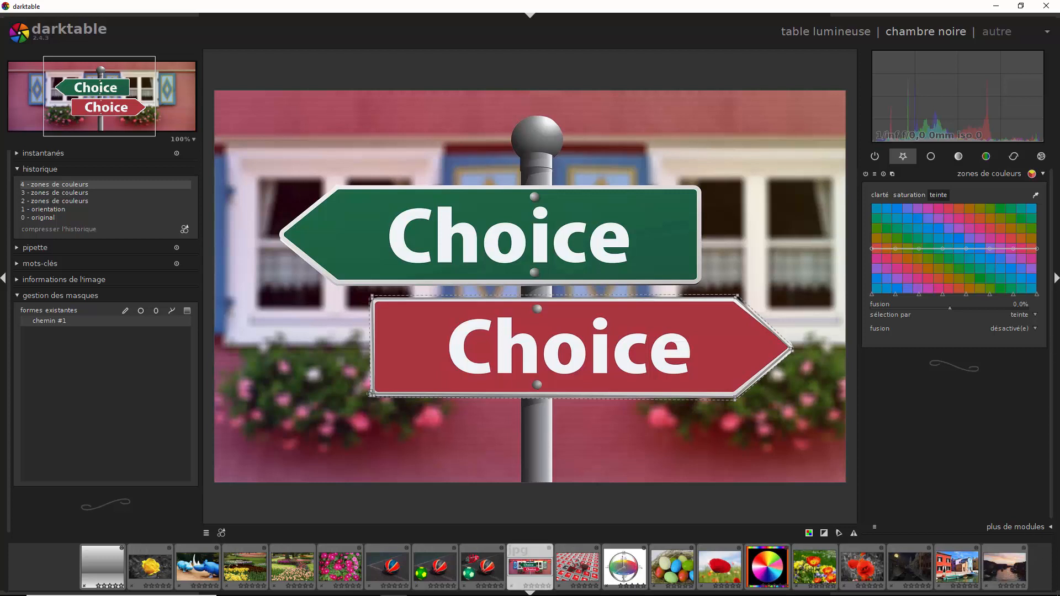
- Sample the red sign's colour and raise the hue curve slightly in that red zone
click(1036, 198)
click(685, 323)
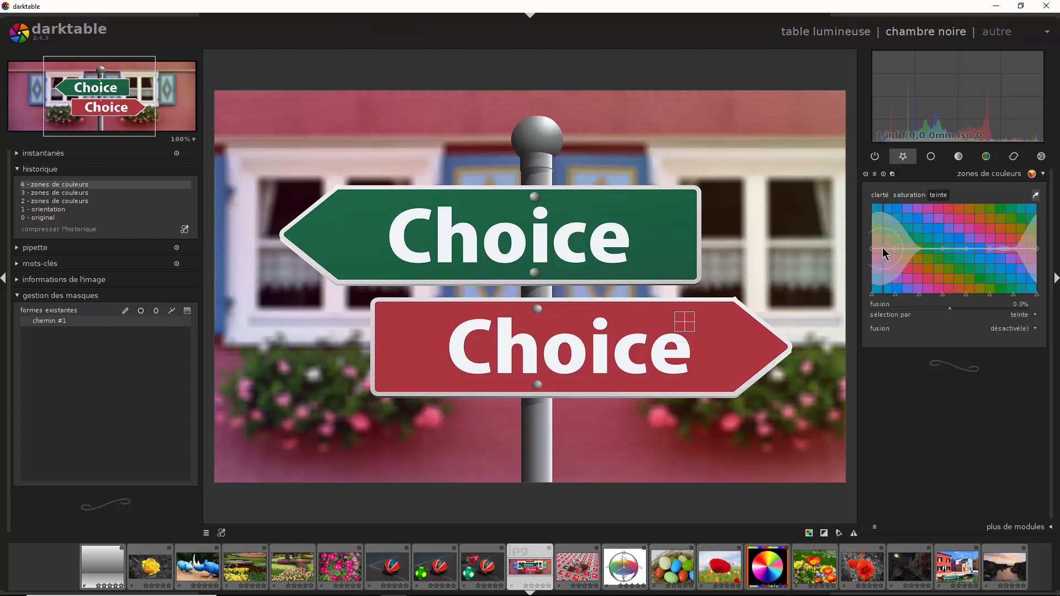
drag(884, 254, 883, 242)
- Raise the saturation curve to its maximum in the red zone and compare the image with color zones off and on
click(915, 196)
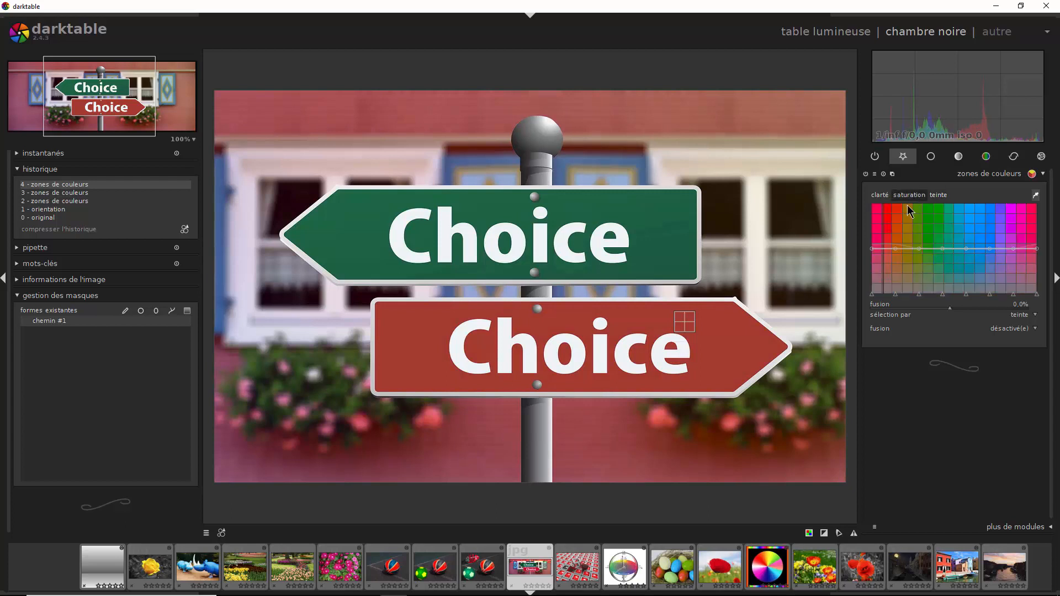
drag(884, 246, 885, 204)
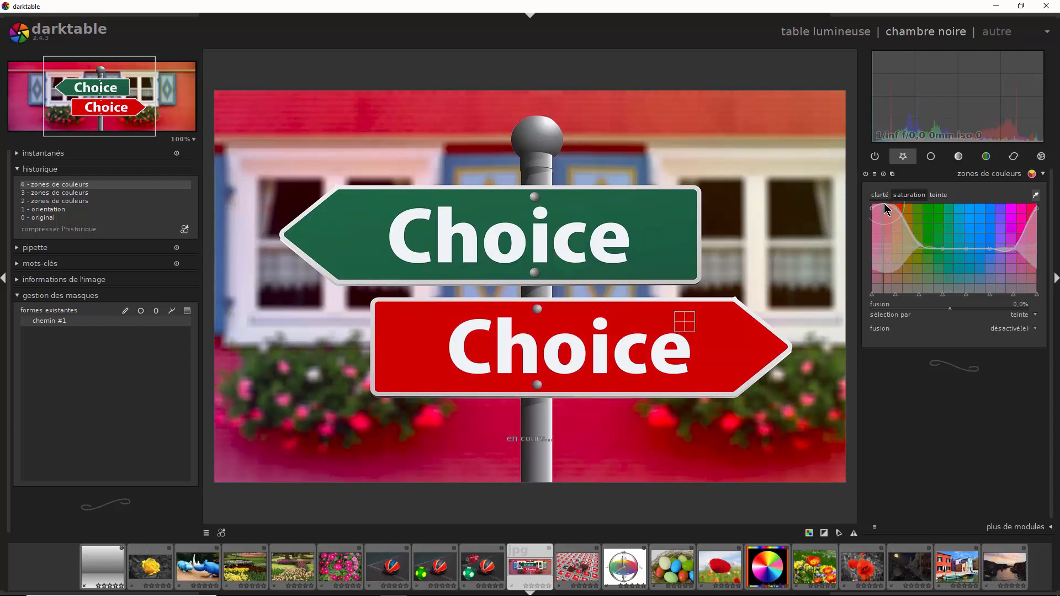
click(865, 174)
click(865, 174)
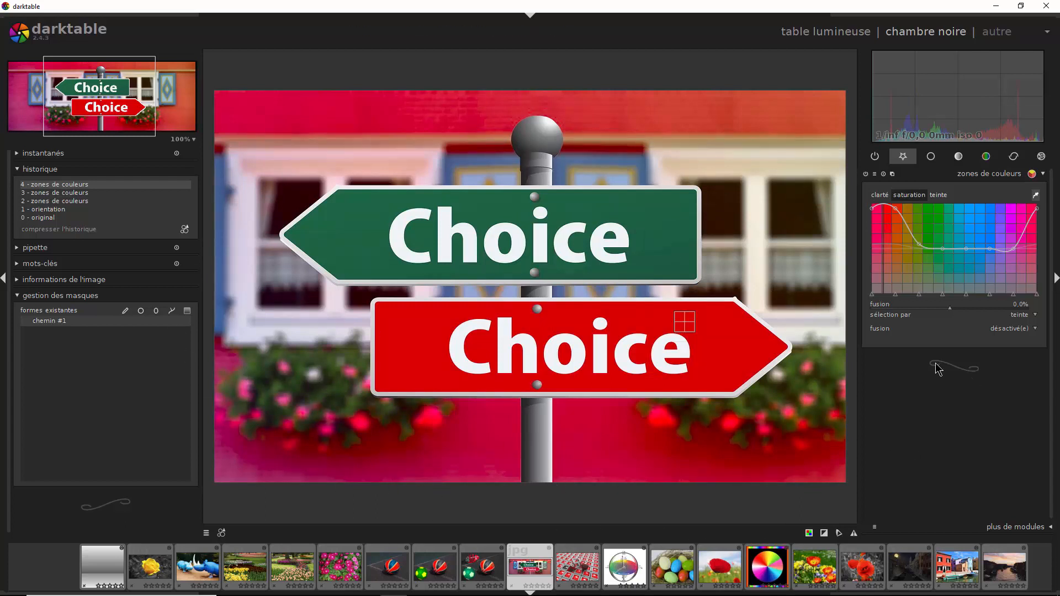
- Set the color zones blending to a drawn mask (masque dessiné) and assign it the existing shape chemin #1
click(987, 332)
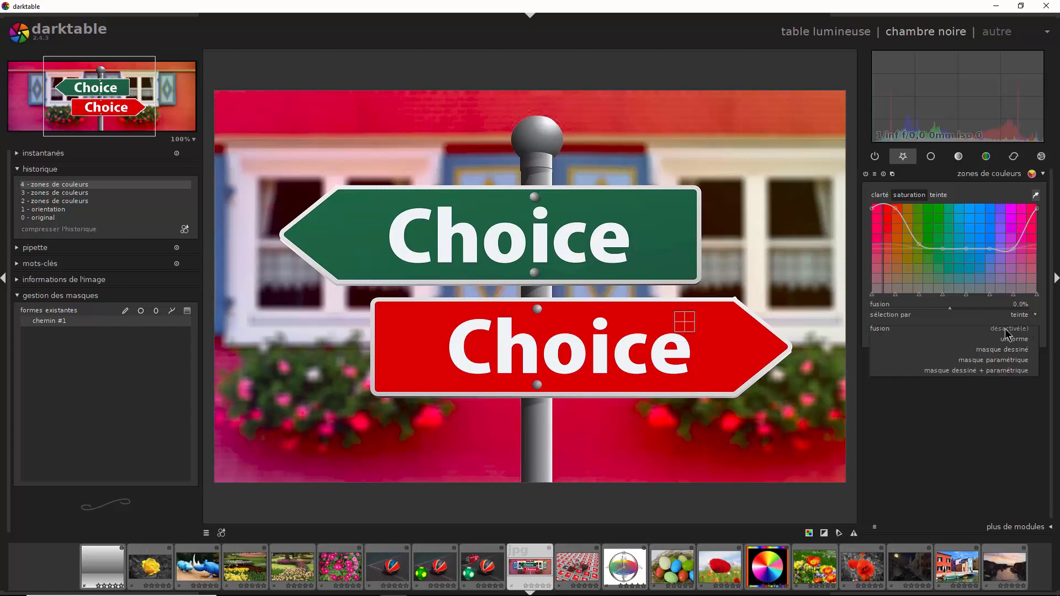
click(1000, 352)
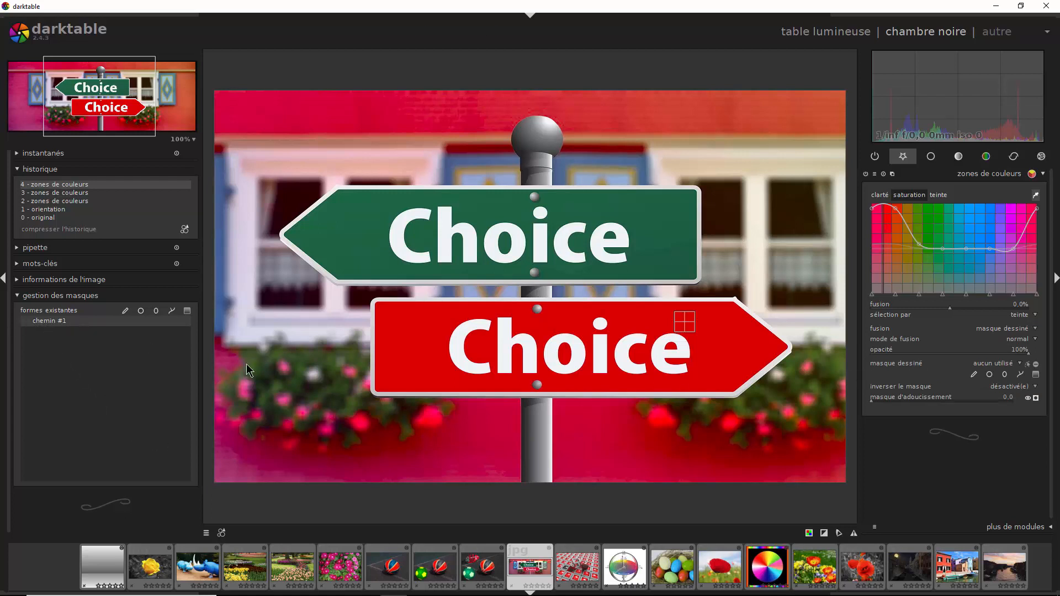
click(912, 366)
click(986, 385)
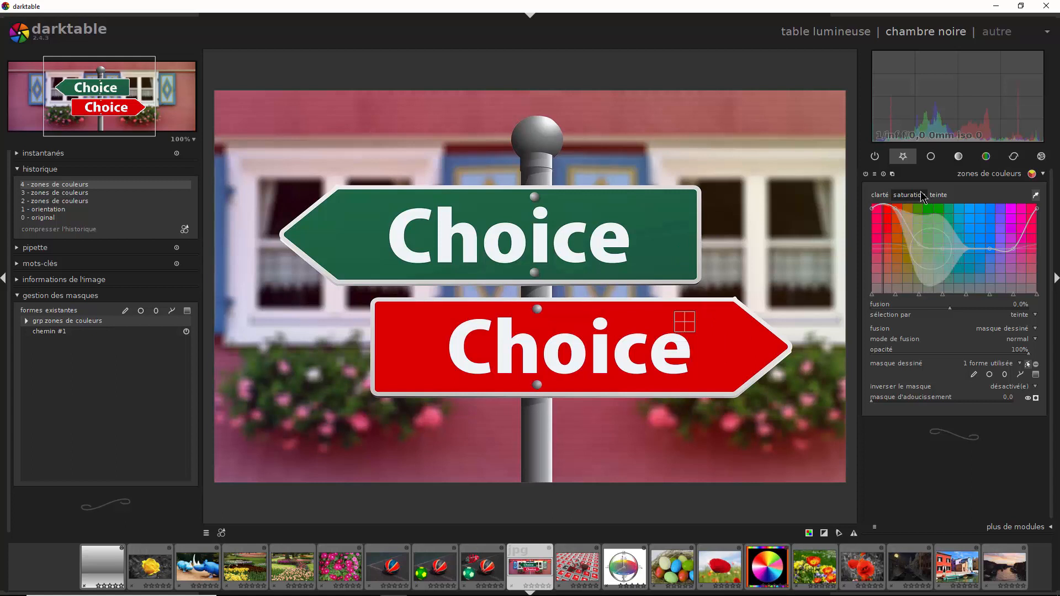
- Compare the image with color zones off and on, and briefly display the drawn mask over both signs
click(866, 179)
click(867, 179)
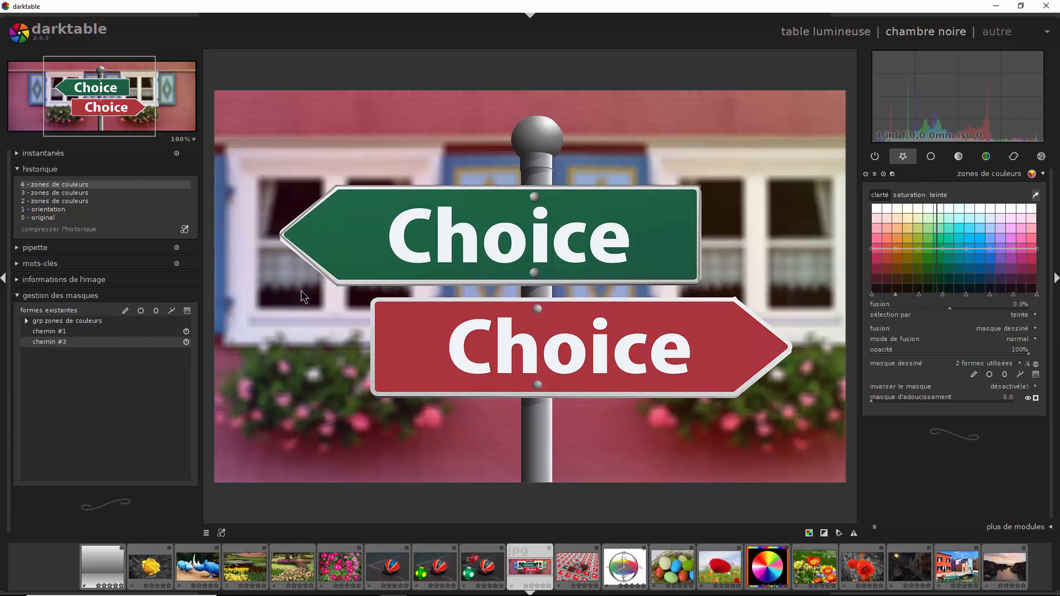
mouse_move(355, 207)
click(1036, 398)
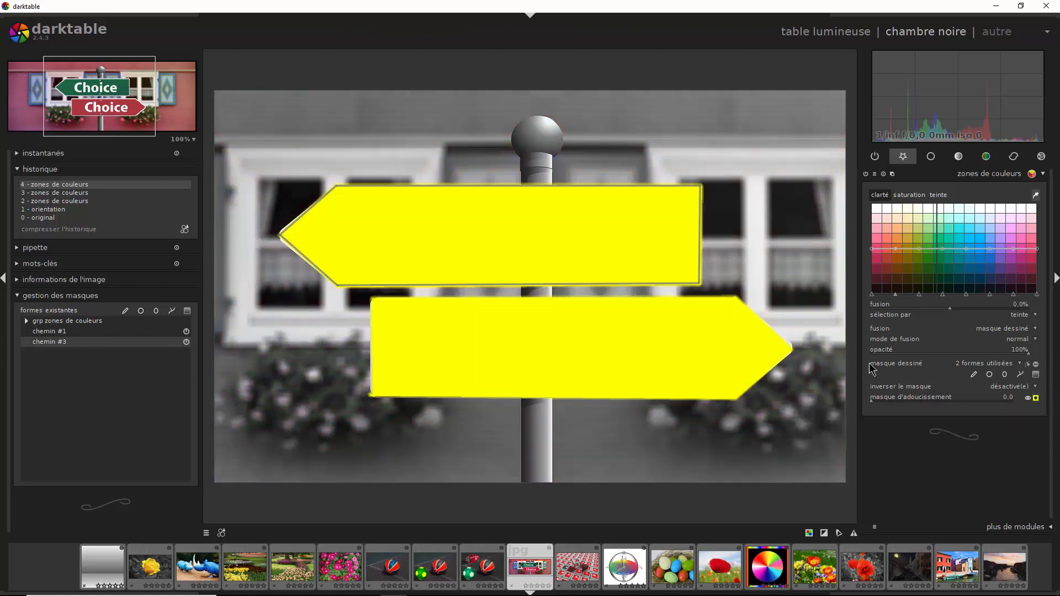
click(1035, 398)
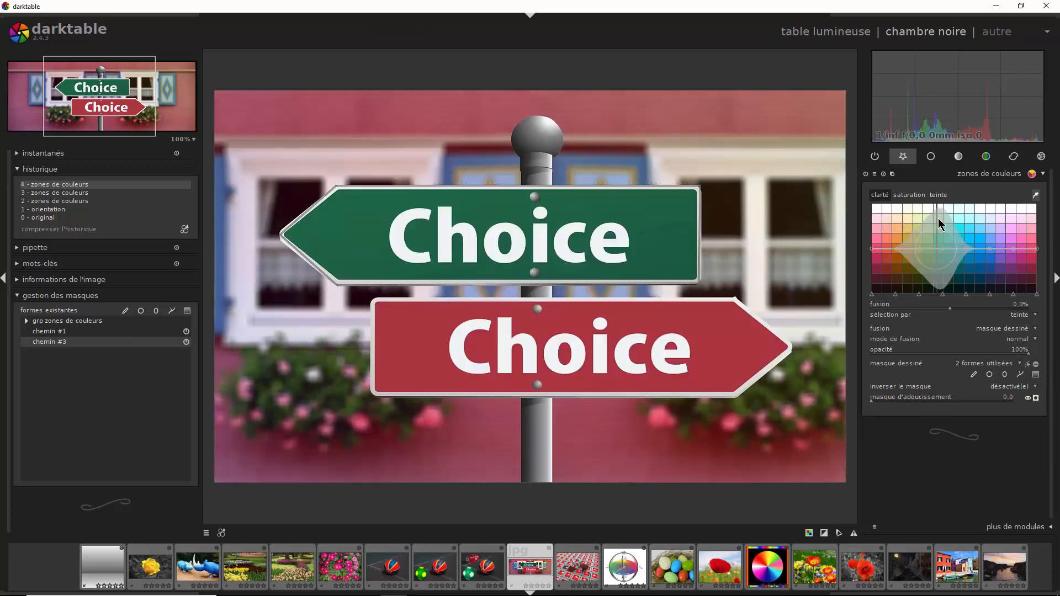
- Sample the green sign's colour and raise the saturation curve strongly in that green zone
click(908, 195)
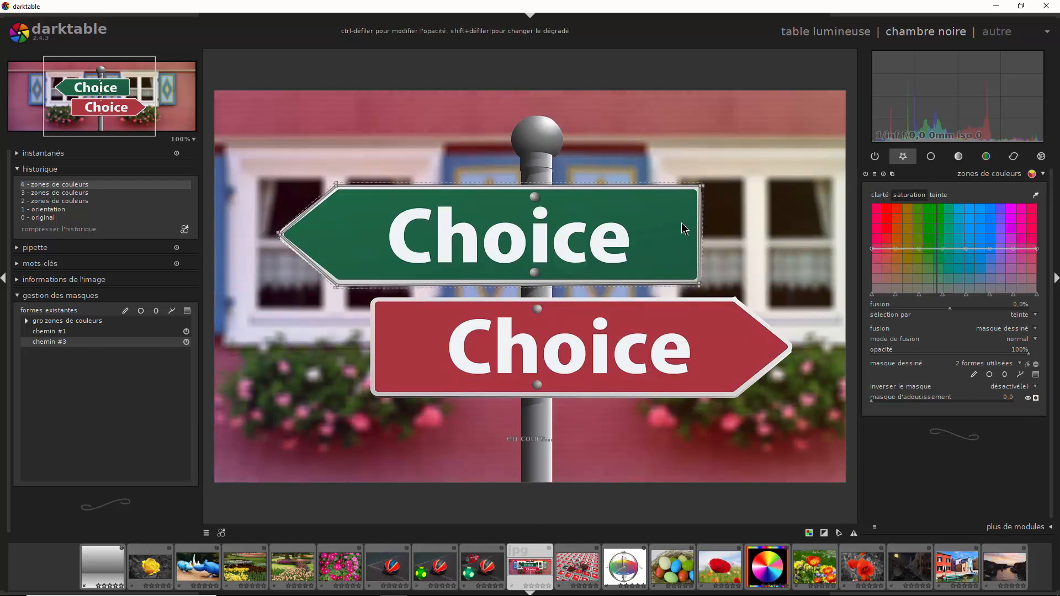
click(1035, 197)
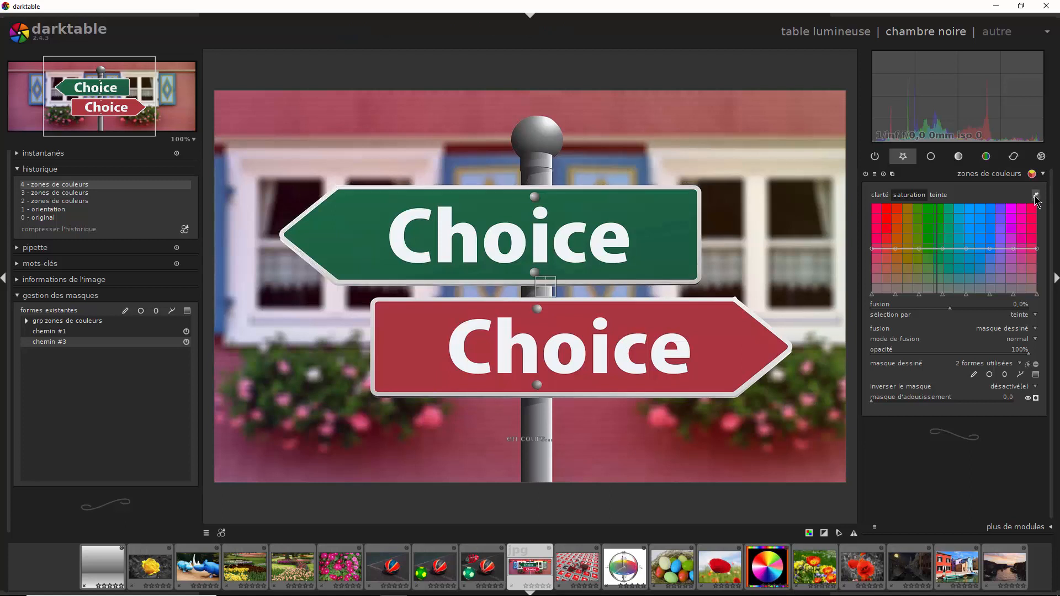
click(671, 224)
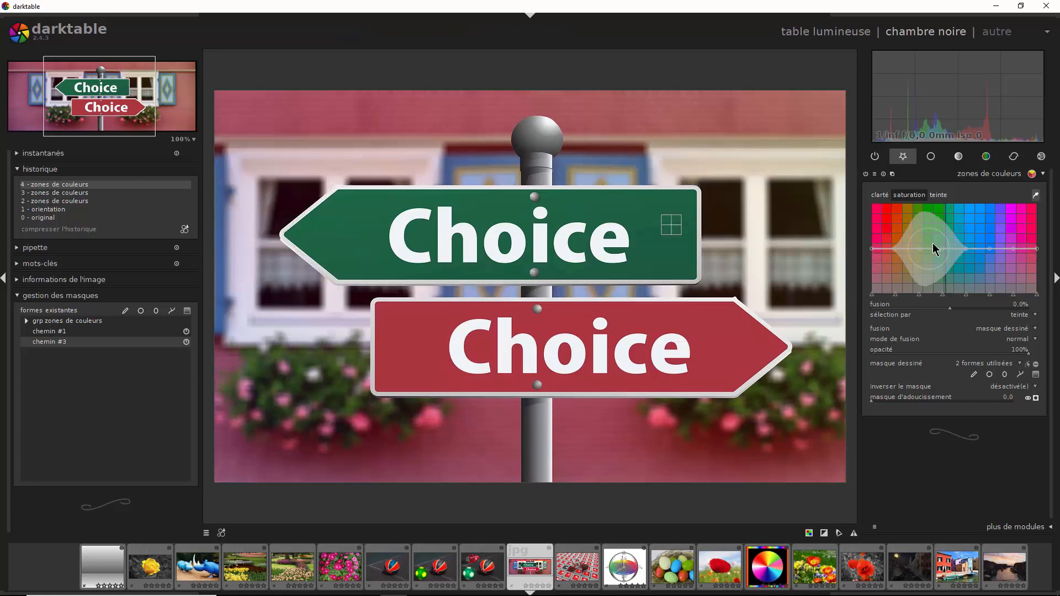
drag(945, 253, 948, 216)
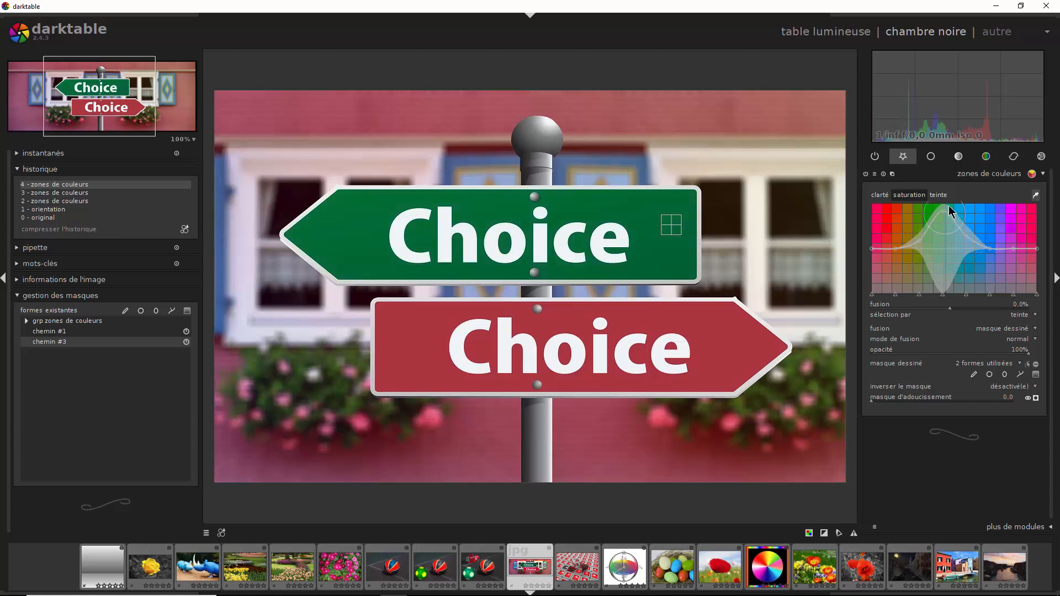
- Lower the hue curve to its minimum in the sampled green zone and adjust the lightness curve there
click(938, 195)
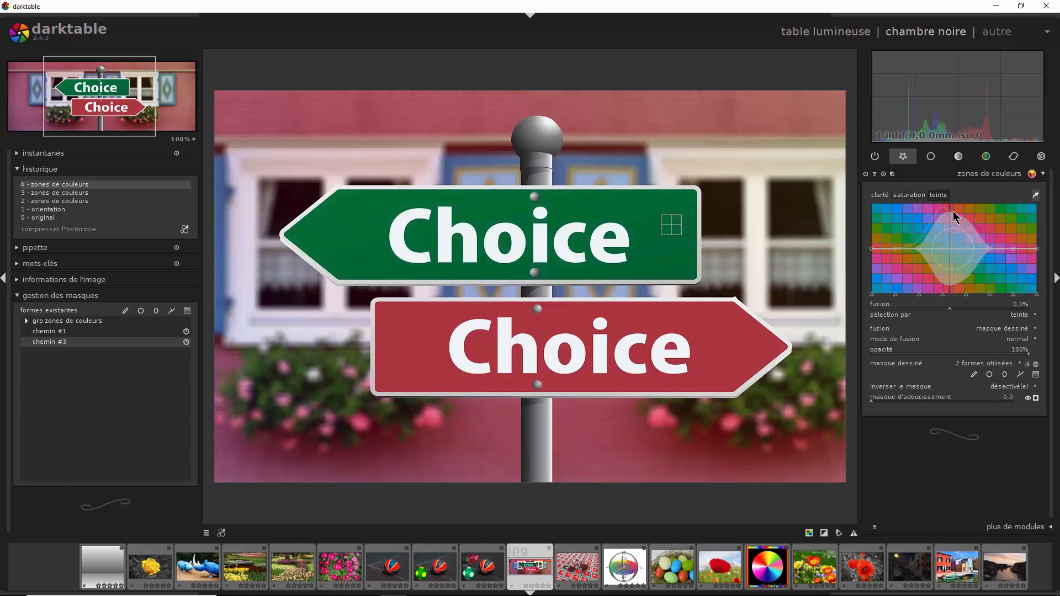
drag(956, 217, 946, 274)
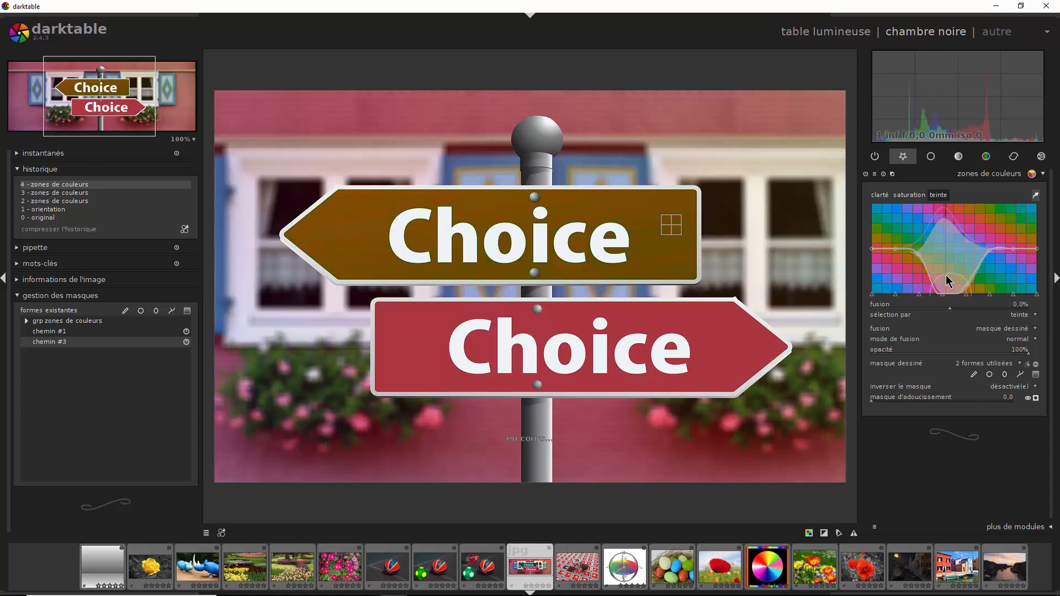
click(878, 196)
drag(943, 294, 943, 234)
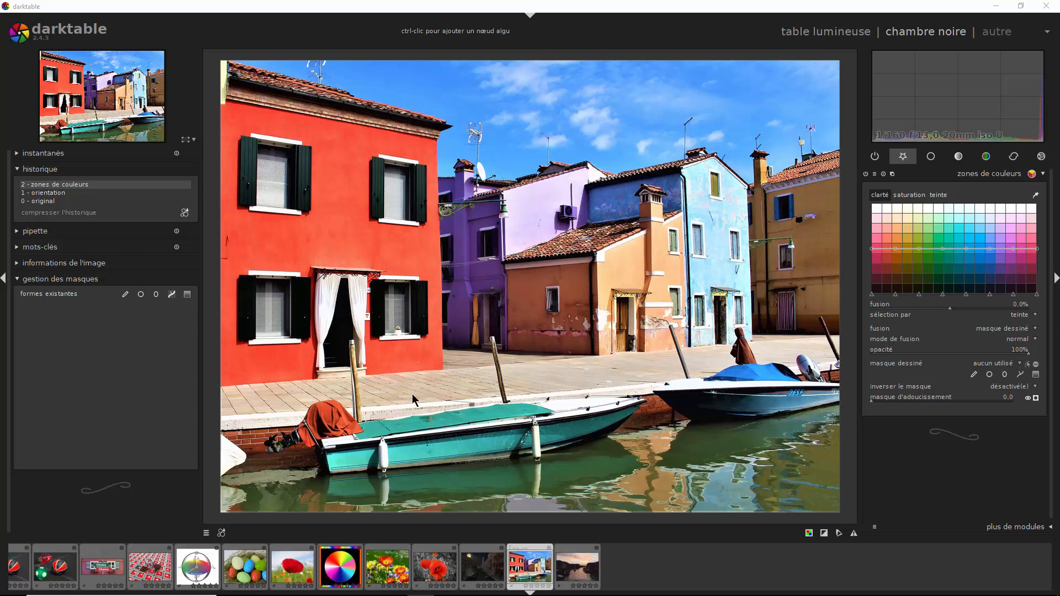
- Draw a path mask around the orange house in the canal-side photo and close the shape
click(172, 296)
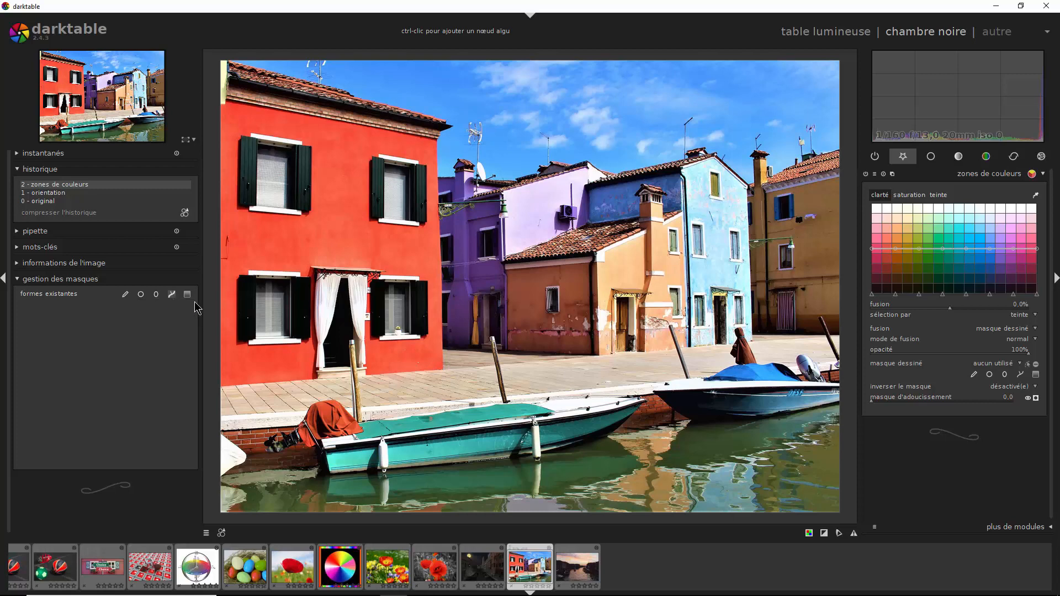
click(506, 352)
click(599, 256)
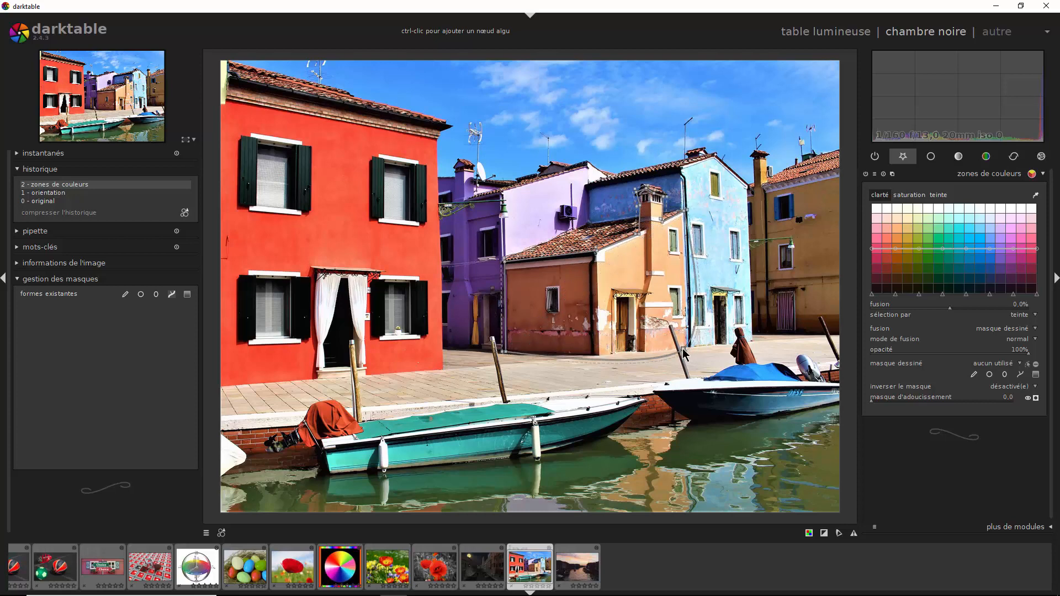
right_click(600, 356)
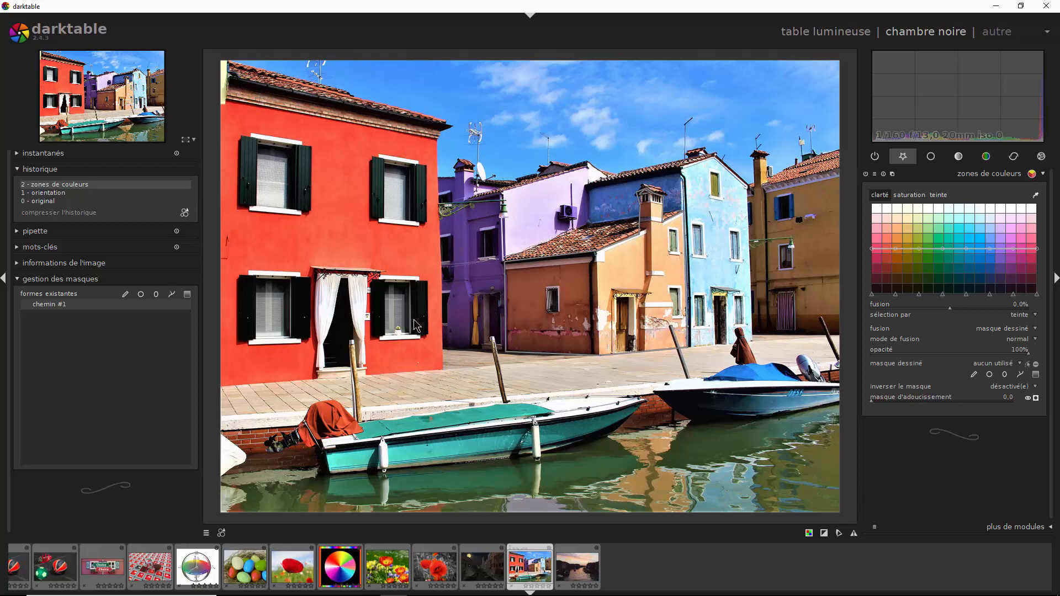
- At 100% zoom, nudge the path's node onto the peak of the orange house's chimney
click(191, 139)
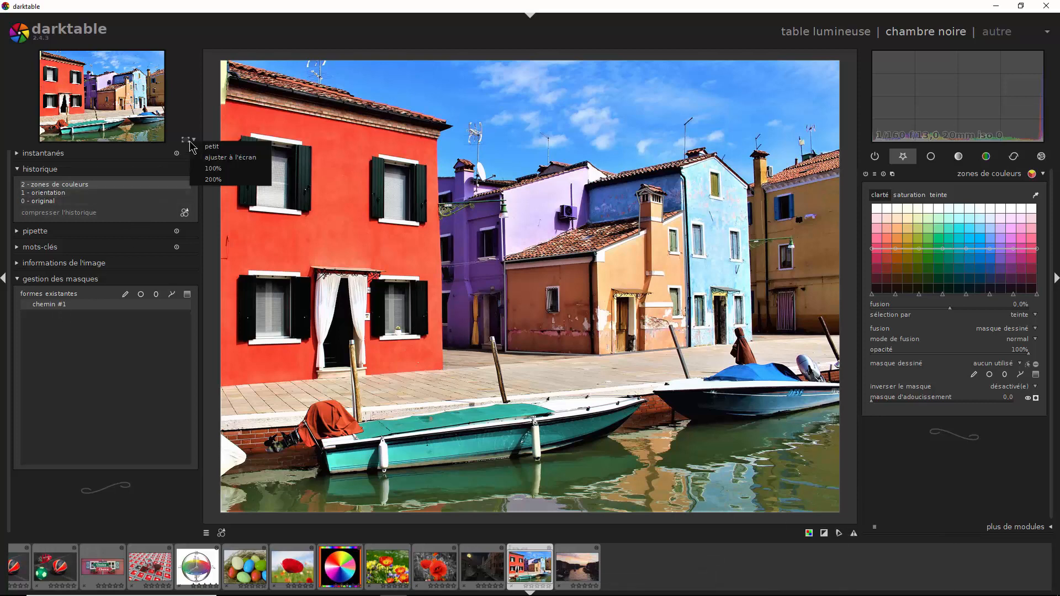
click(210, 174)
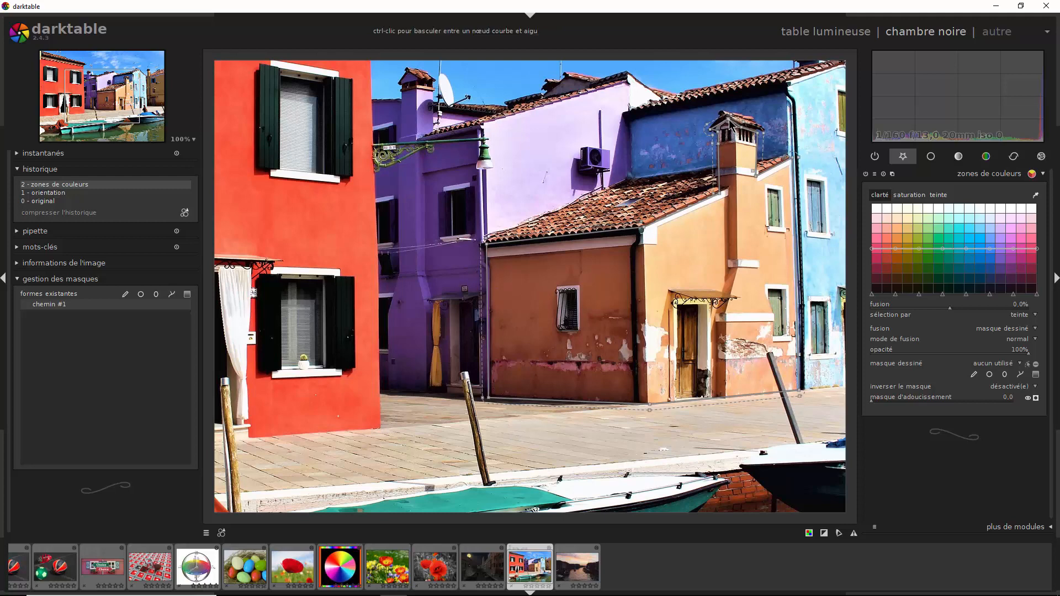
drag(728, 118, 725, 114)
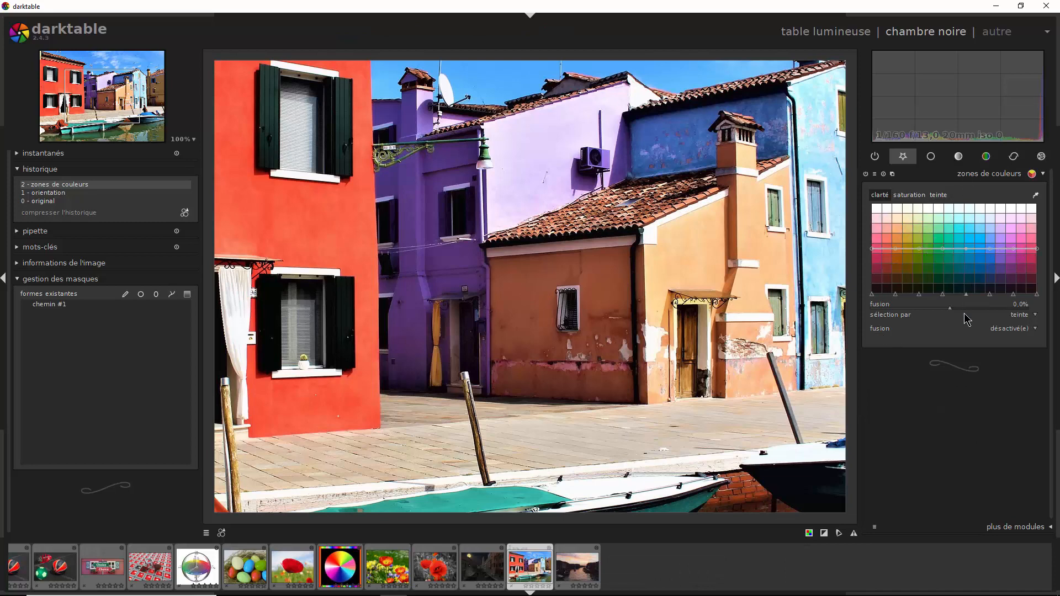
- Set the color zones blending to a drawn mask (masque dessiné), assign it chemin #1, and display the mask
click(1010, 330)
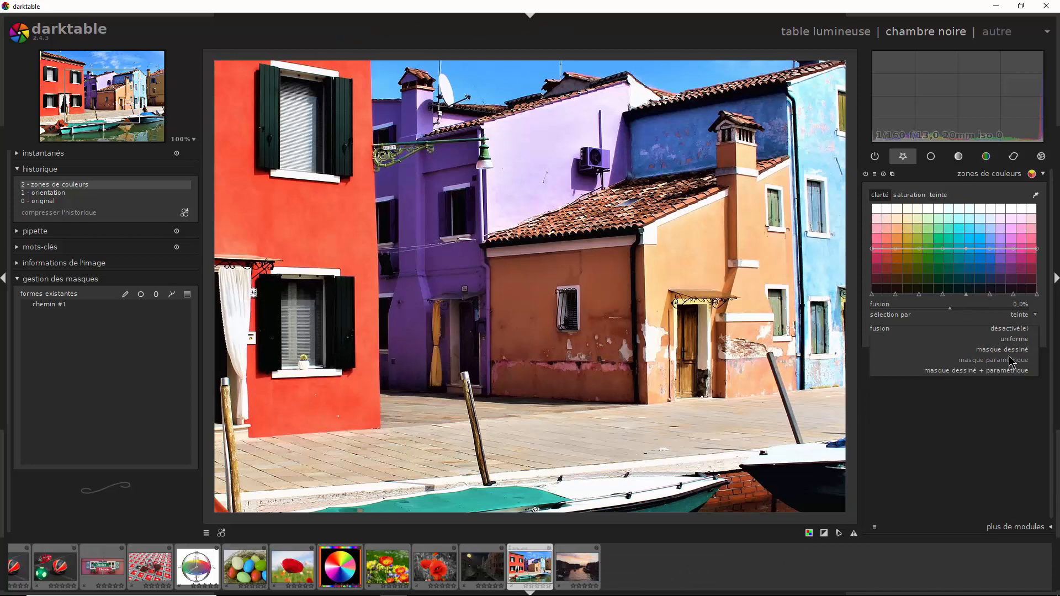
click(1010, 350)
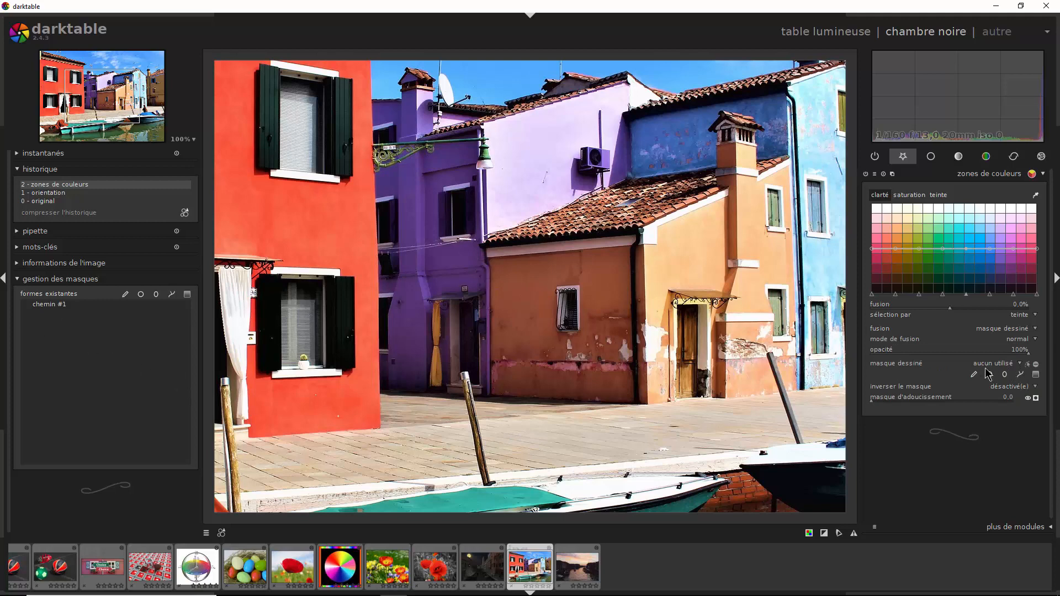
click(1019, 366)
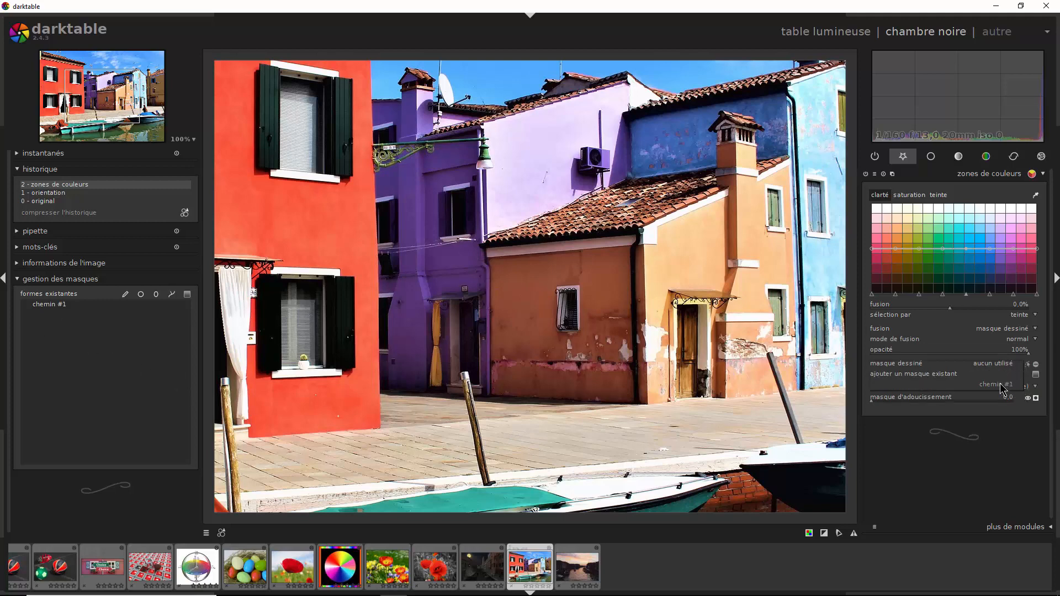
click(1008, 388)
click(1036, 398)
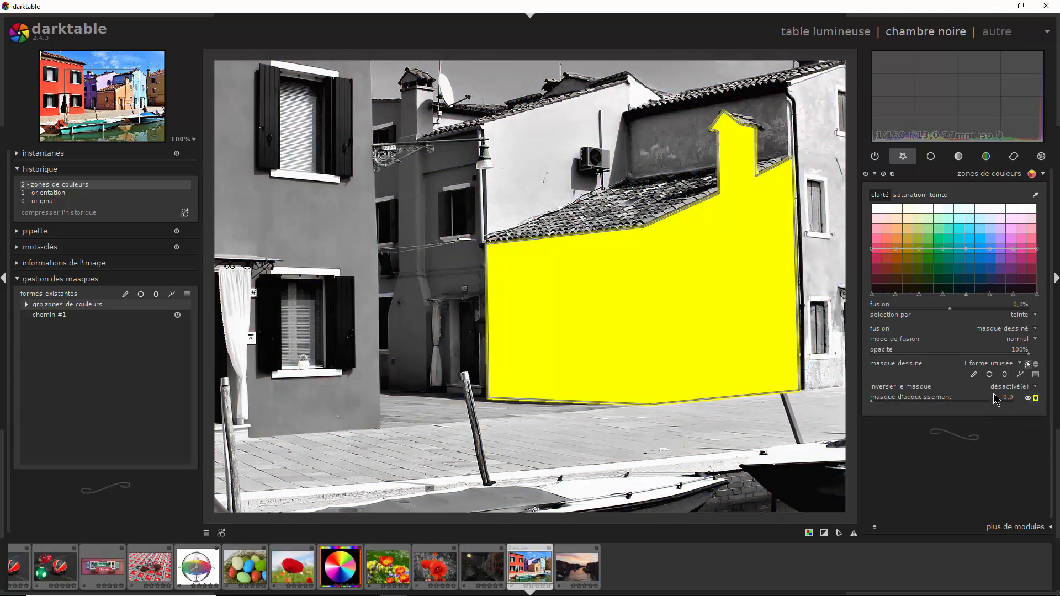
- Sample the orange wall's colour, raise the saturation curve in that zone, and hide the mask display
click(907, 195)
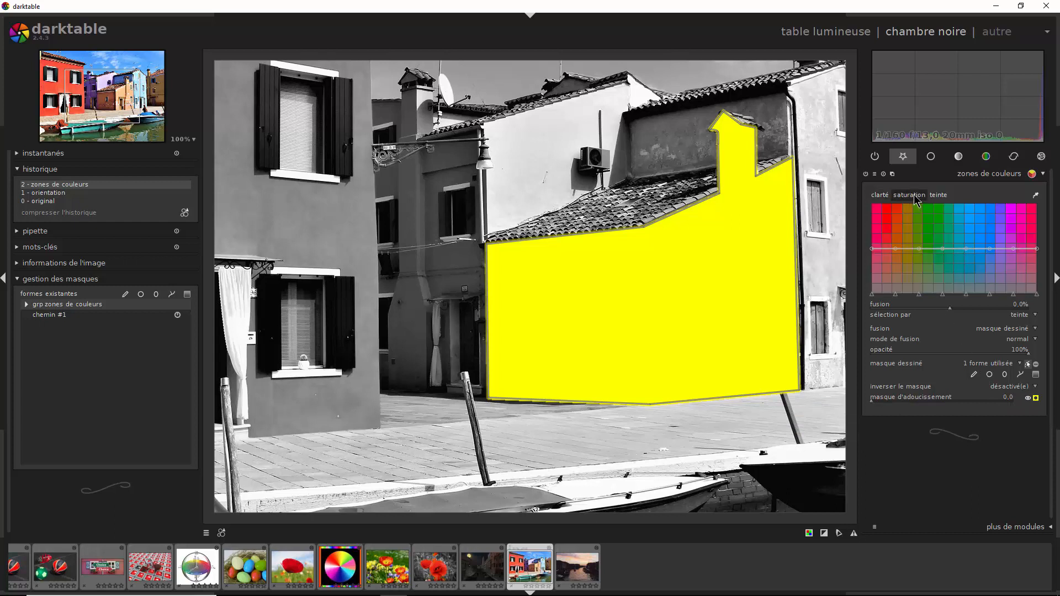
click(1035, 196)
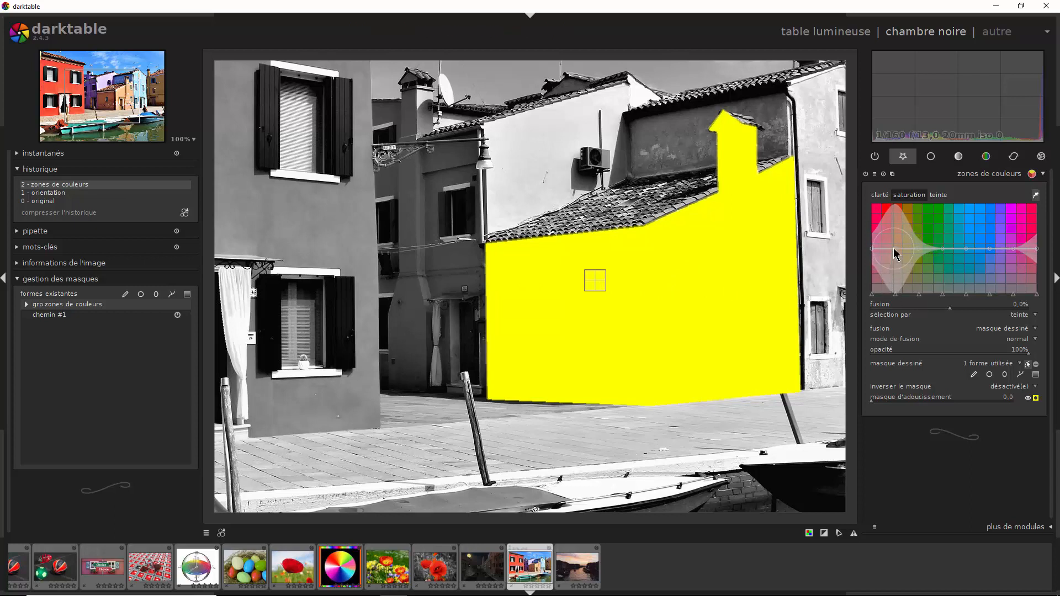
drag(896, 254, 892, 237)
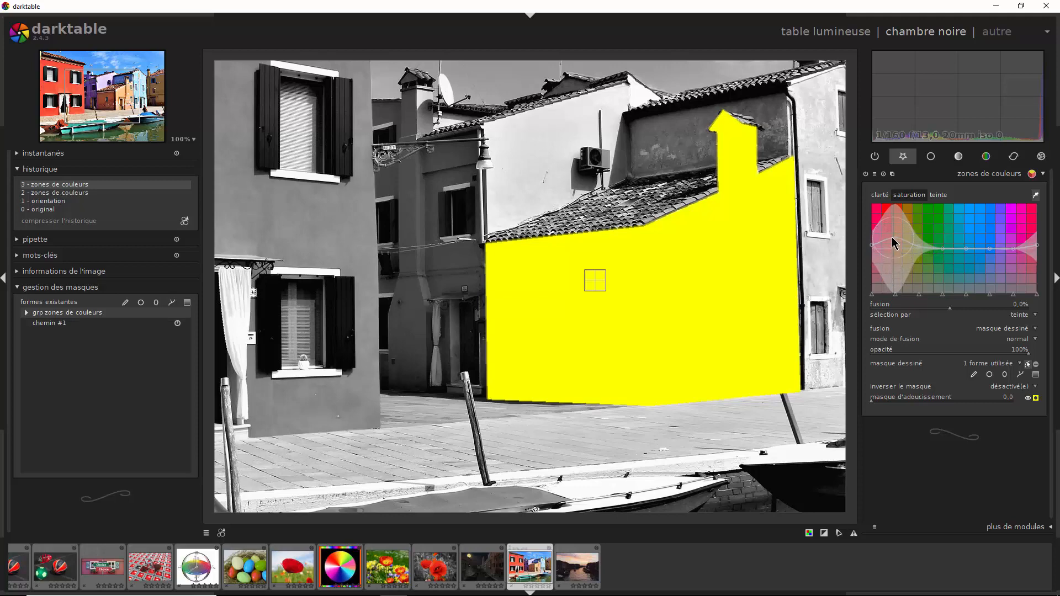
click(1036, 398)
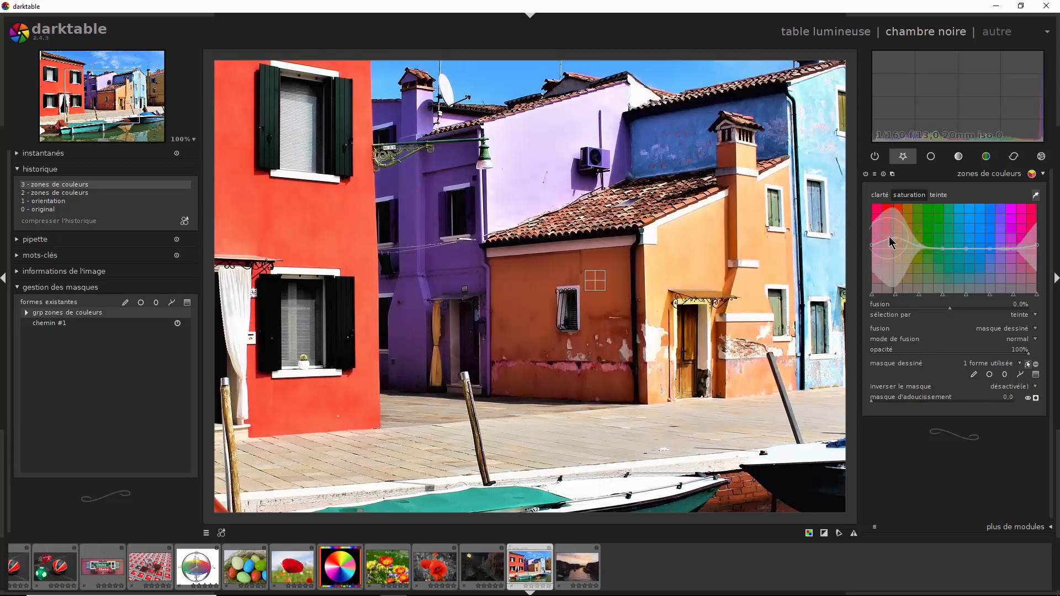
drag(896, 243, 895, 219)
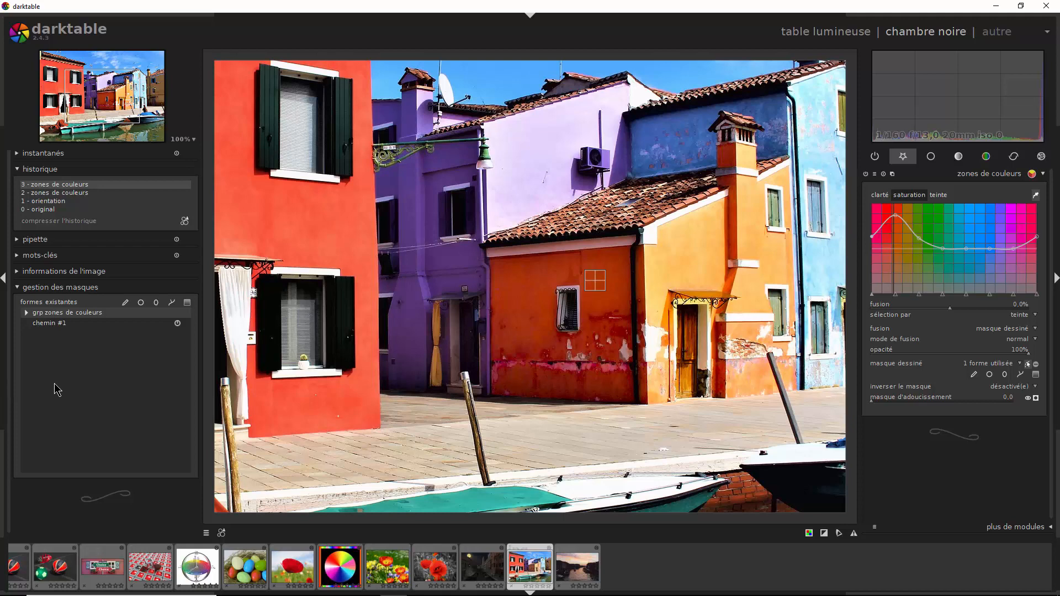
- On the night canal photo, draw a four-node path forming a light cone from the left street lamp down to the quay
key(BackSpace)
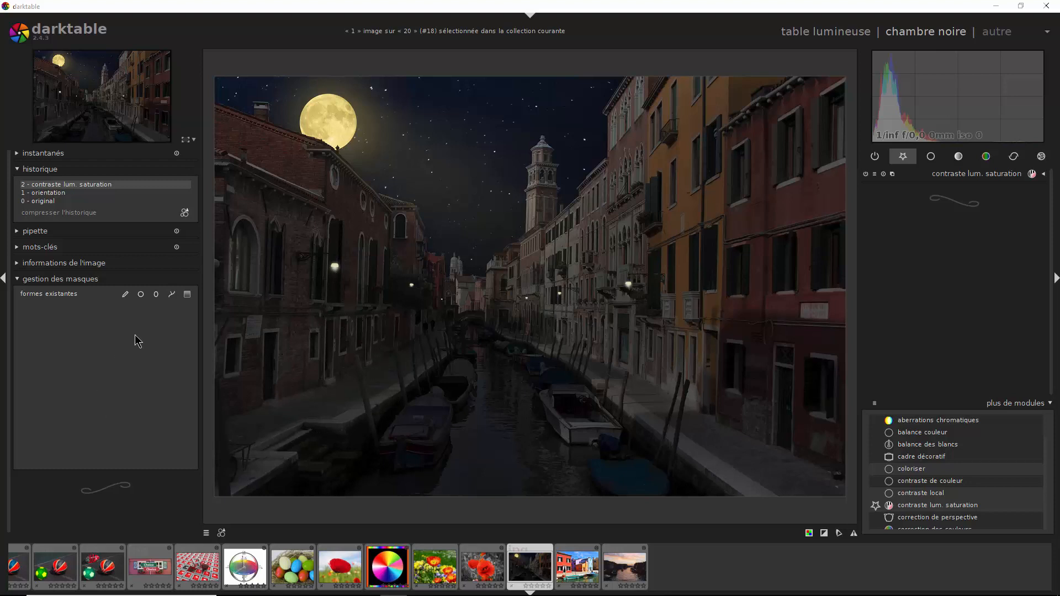
click(172, 295)
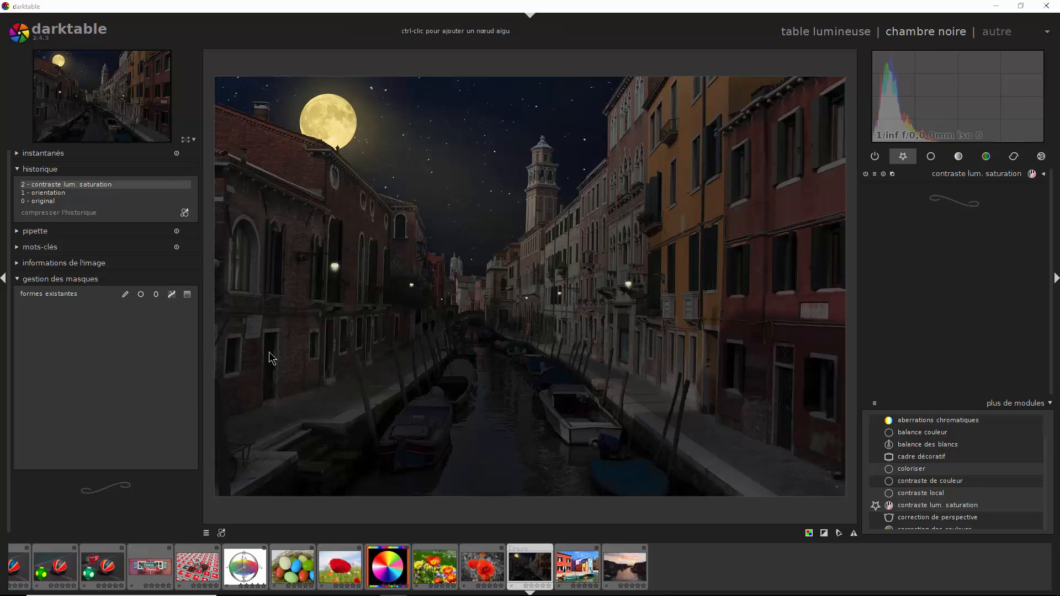
click(334, 266)
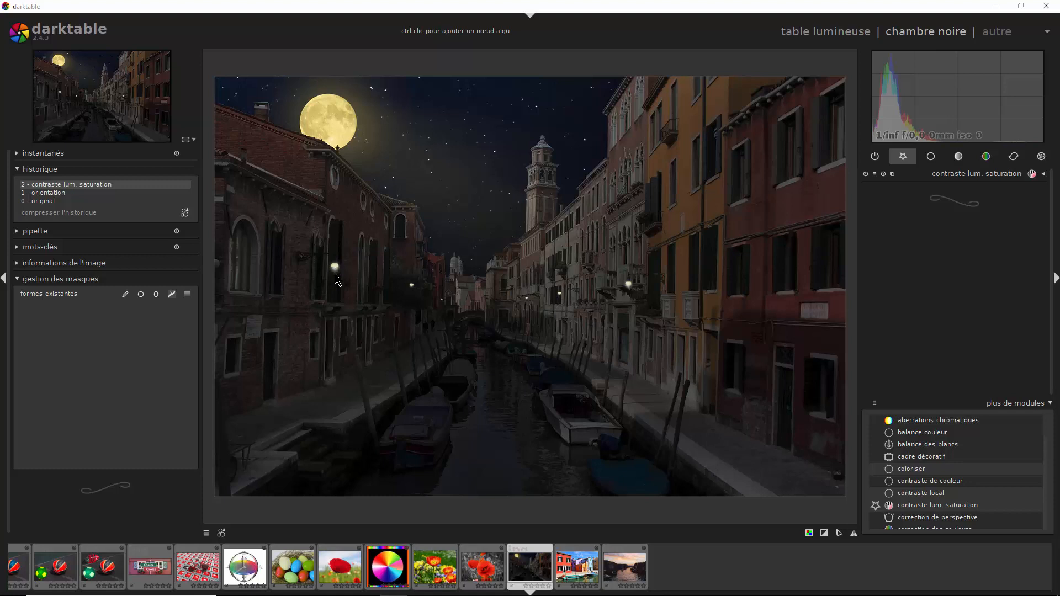
click(291, 396)
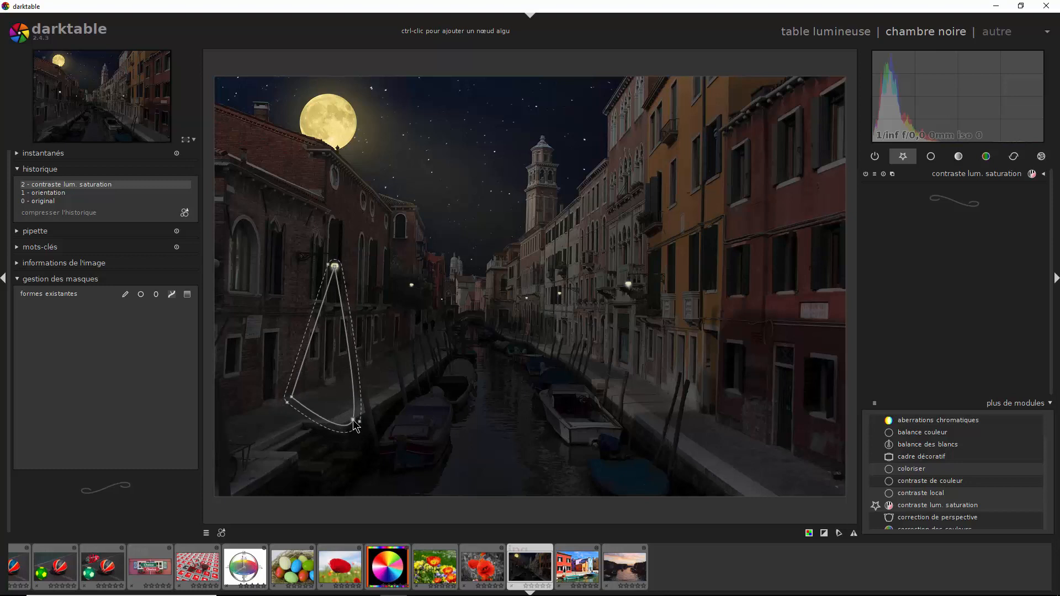
click(353, 420)
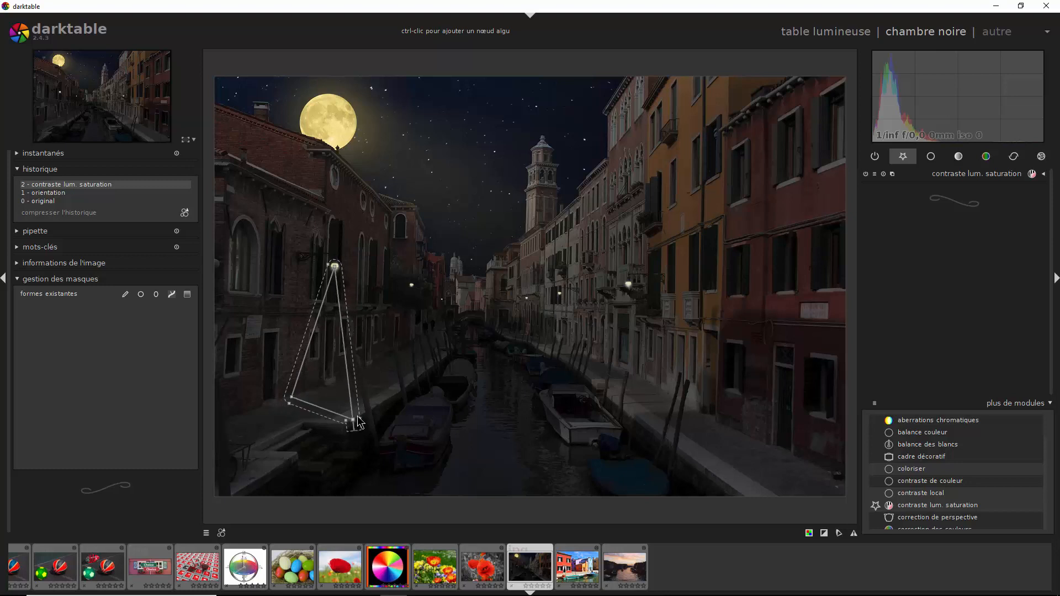
click(414, 380)
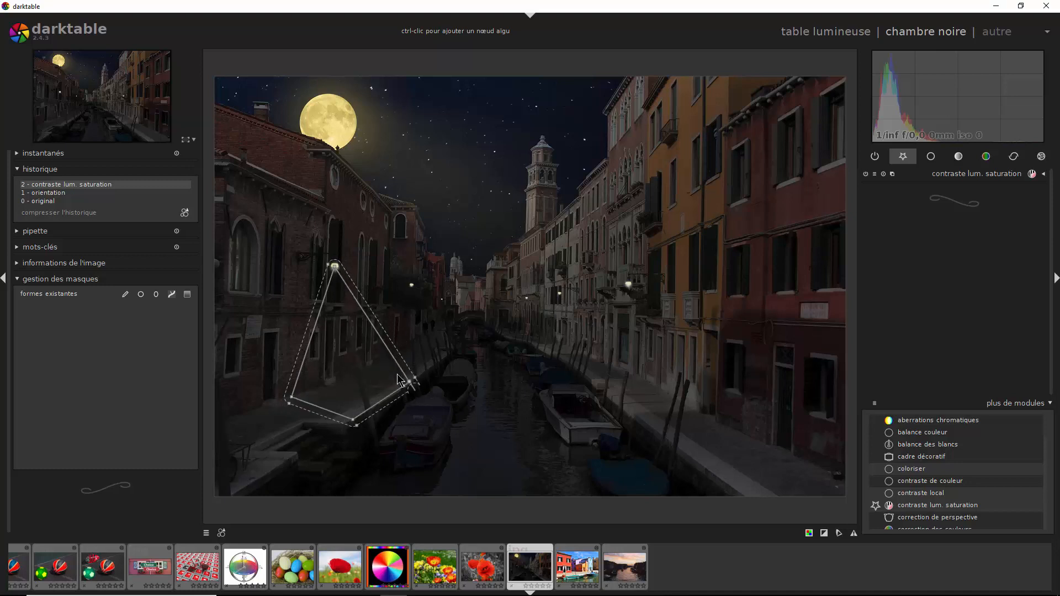
right_click(352, 297)
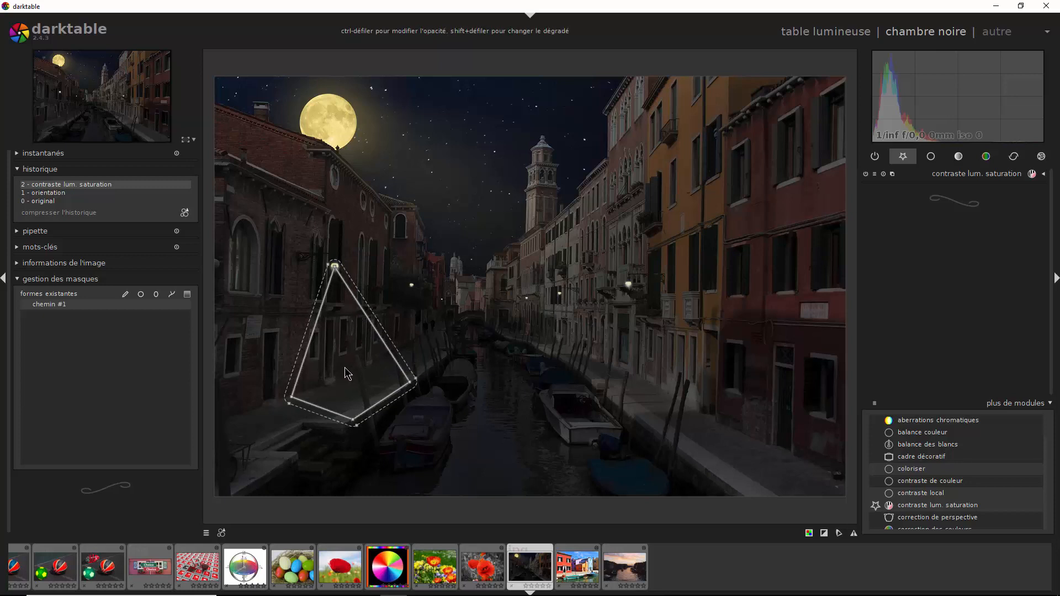
- Adjust the feather width around the cone-shaped path under the street lamp
scroll(347, 372, up, 5)
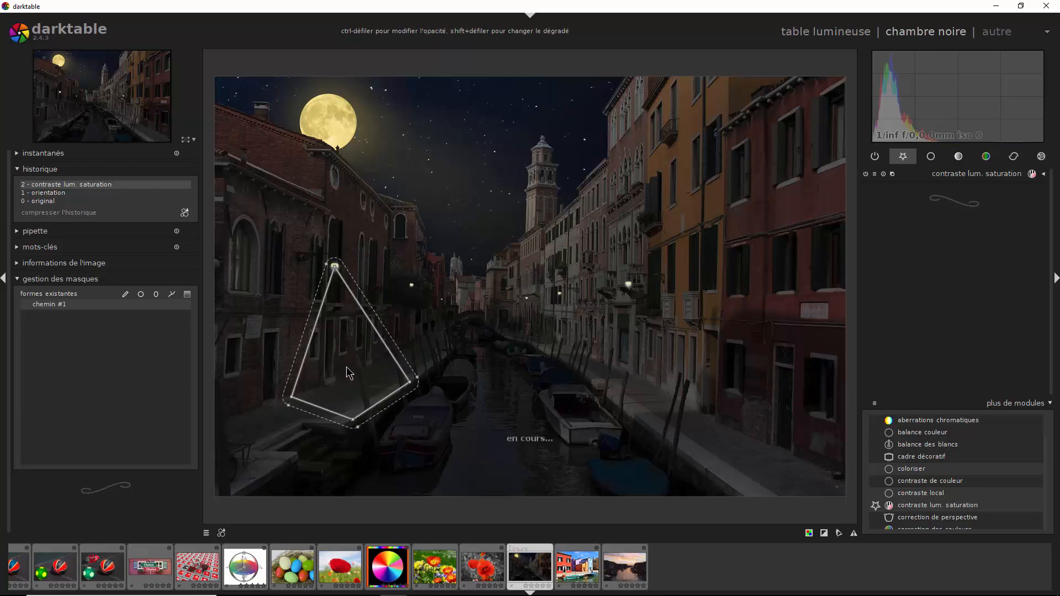
scroll(349, 362, down, 1)
scroll(349, 361, up, 5)
scroll(349, 361, up, 3)
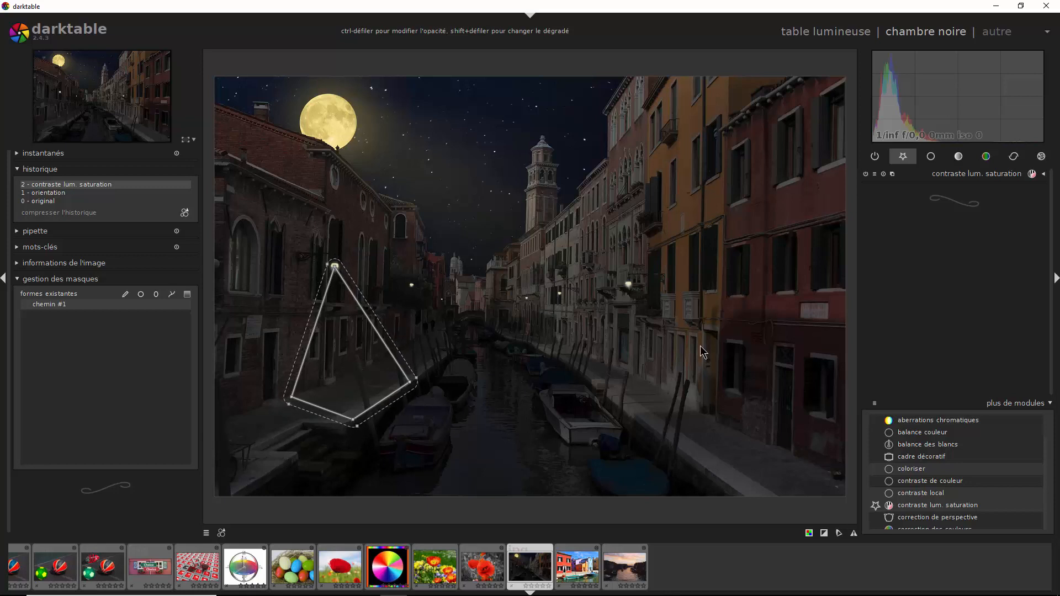
- Set the contraste lum. saturation blending to masque dessiné and assign it chemin #1, checking the coverage with the mask display before hiding it
click(968, 175)
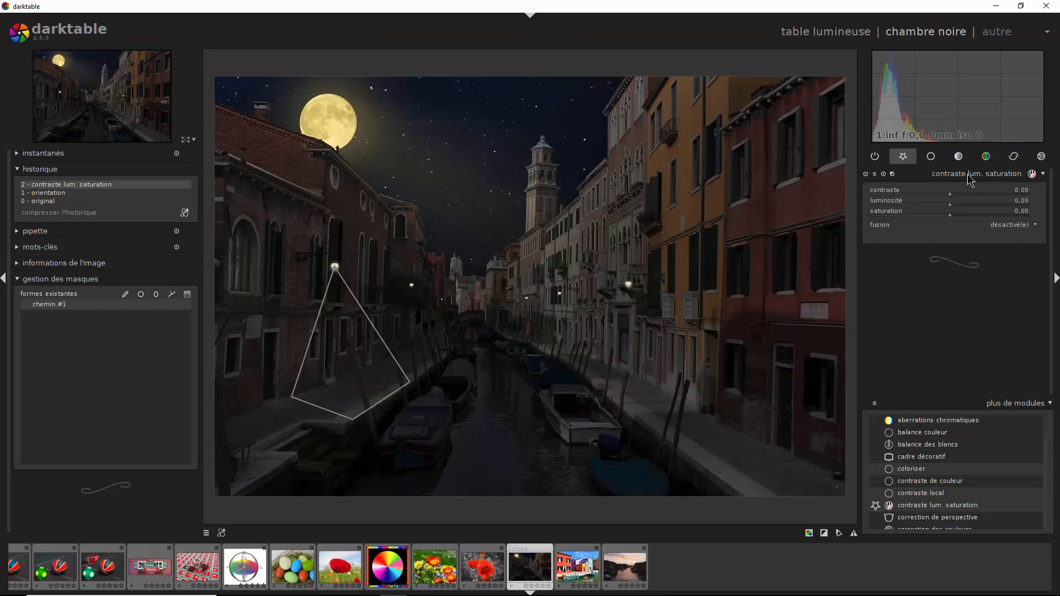
click(1010, 231)
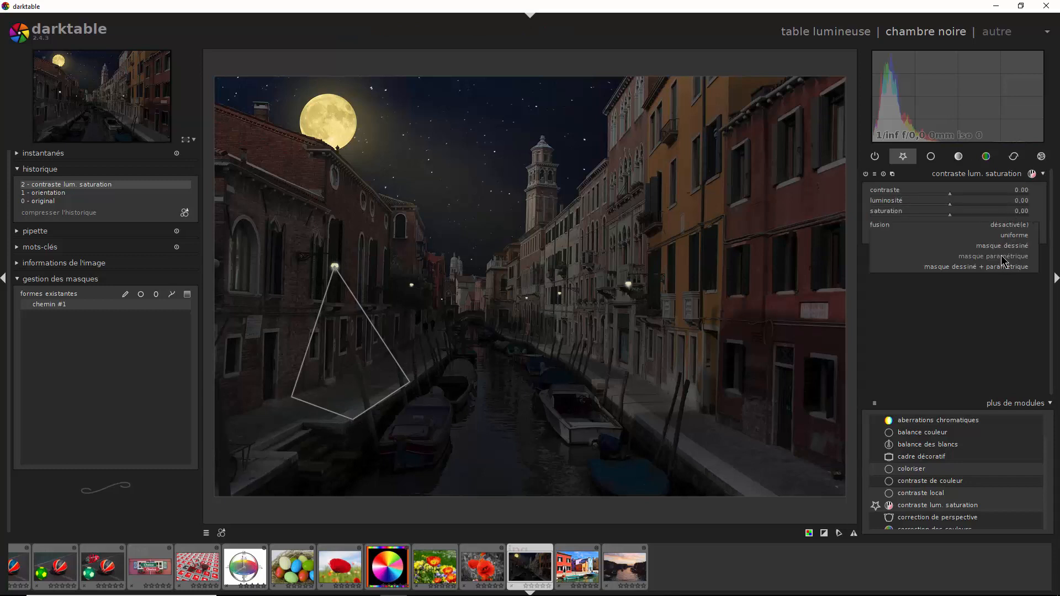
click(1006, 251)
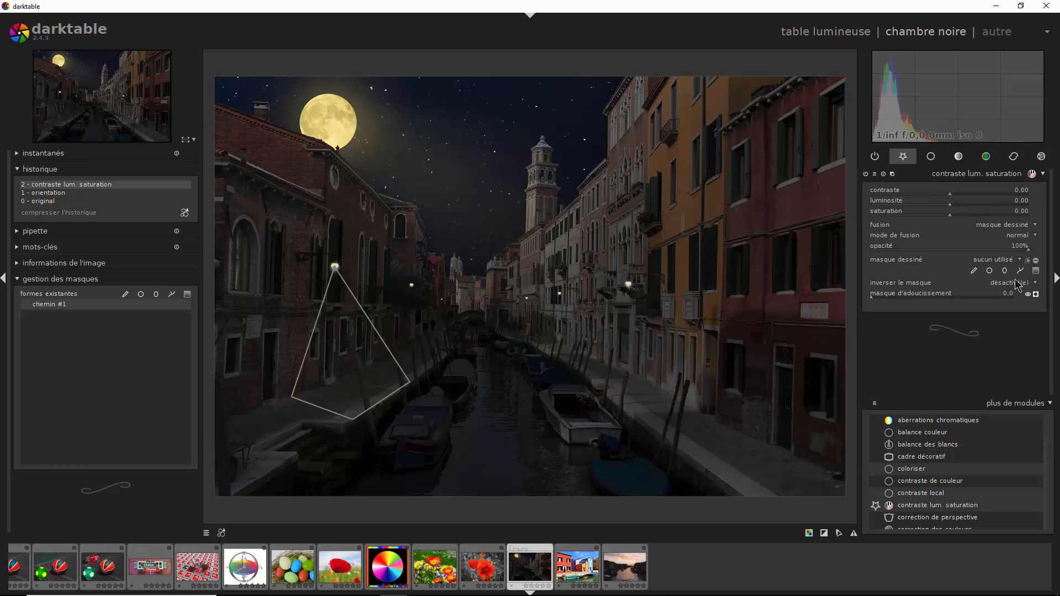
click(1036, 294)
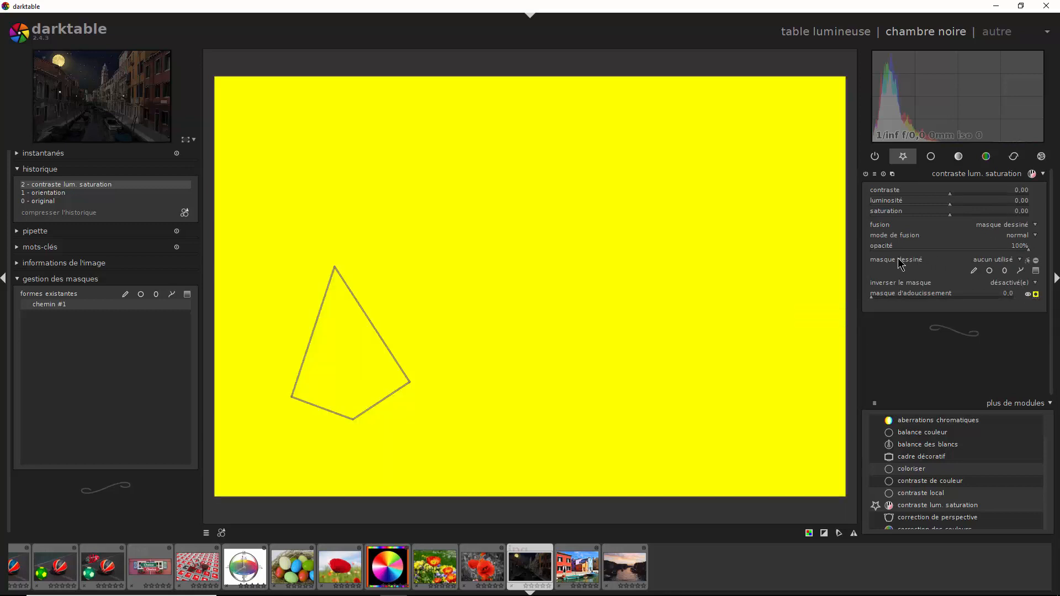
click(930, 264)
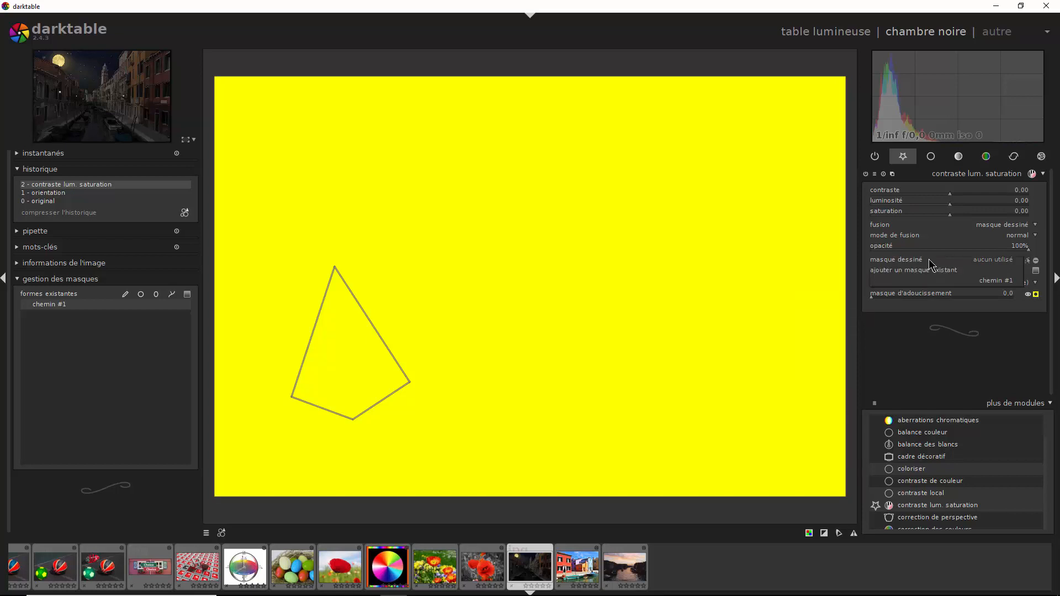
click(997, 281)
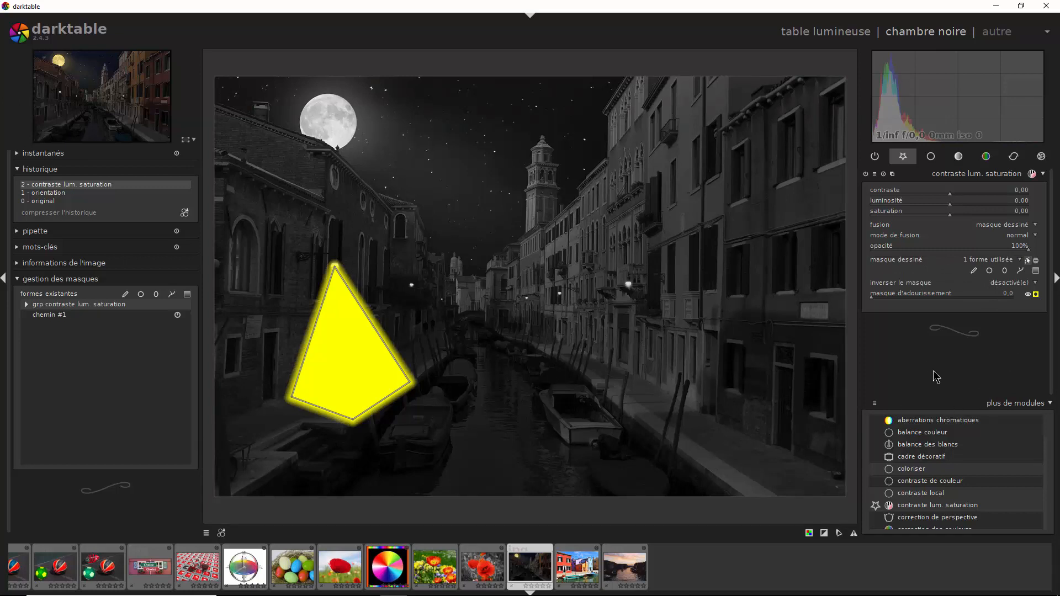
click(1035, 295)
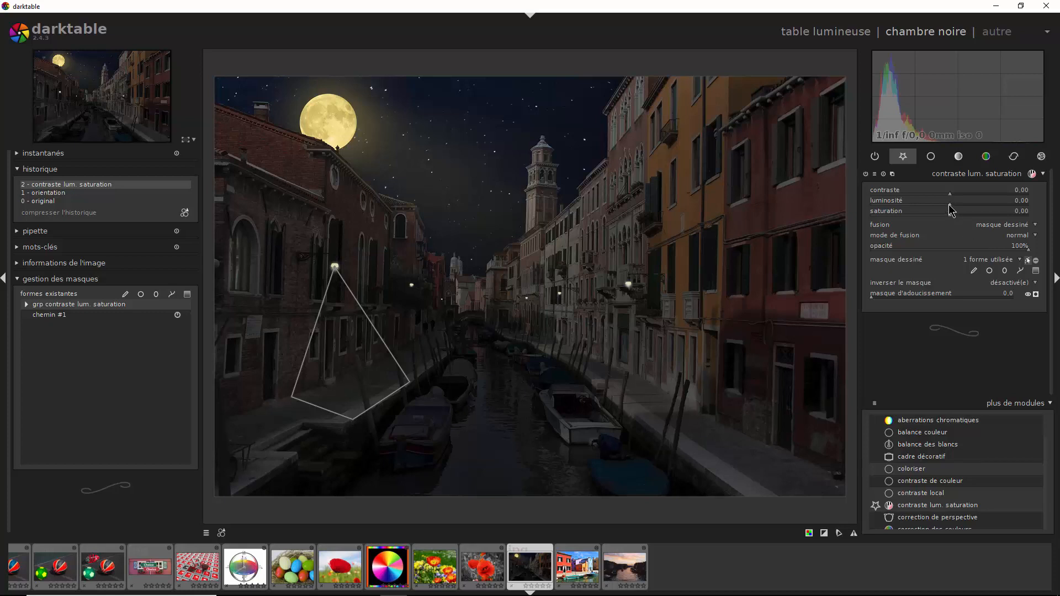
- Set the light cone's luminosité to 0.15 and saturation to 0.47, and compare the photo with the module off and on
mouse_move(950, 204)
mouse_down()
mouse_move(1008, 216)
mouse_move(945, 213)
mouse_move(961, 215)
mouse_up()
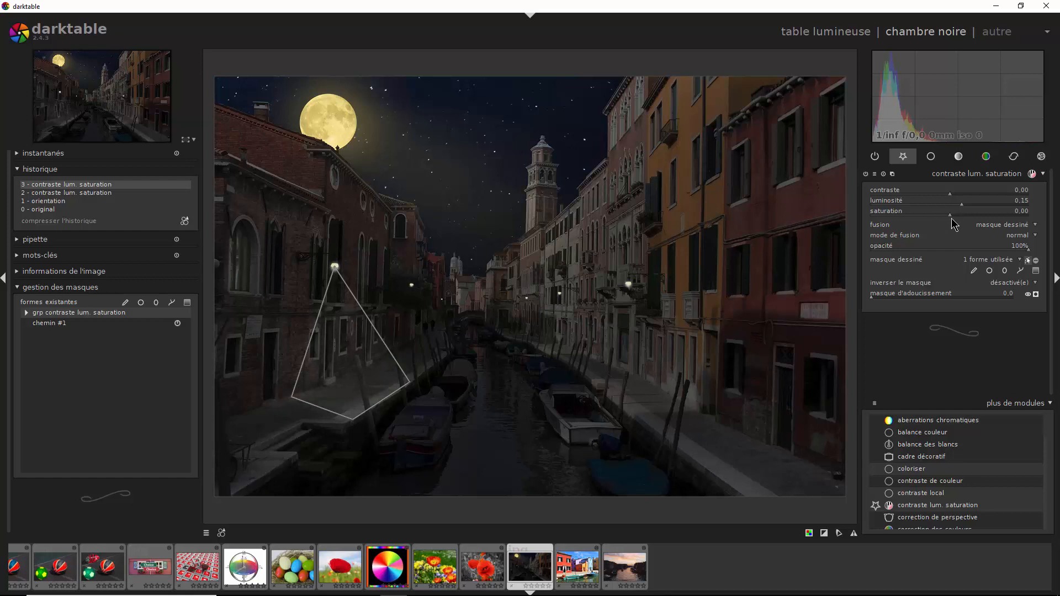
click(982, 218)
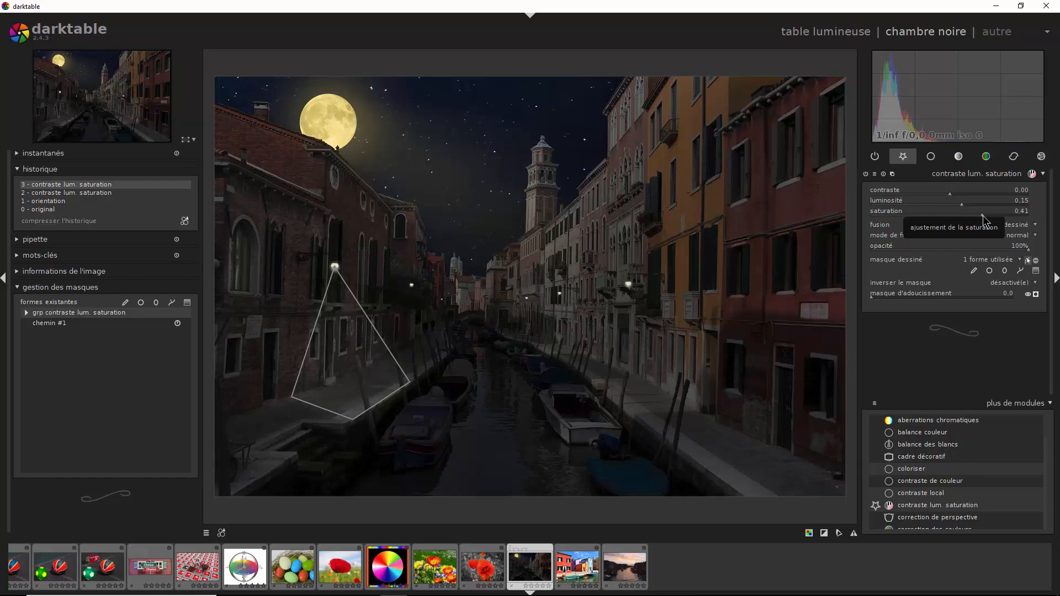
drag(982, 215, 987, 216)
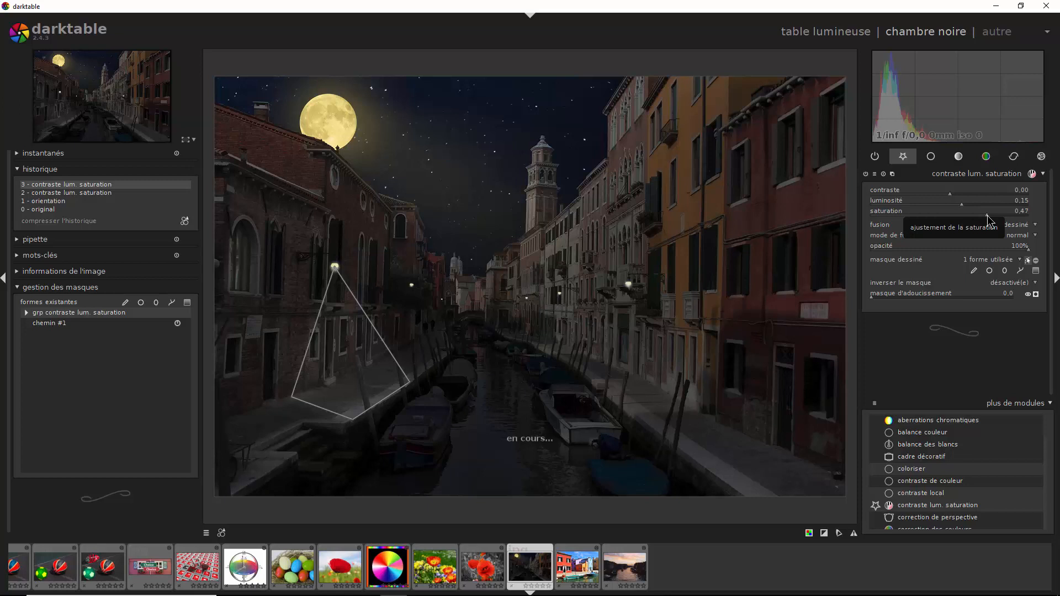
click(866, 175)
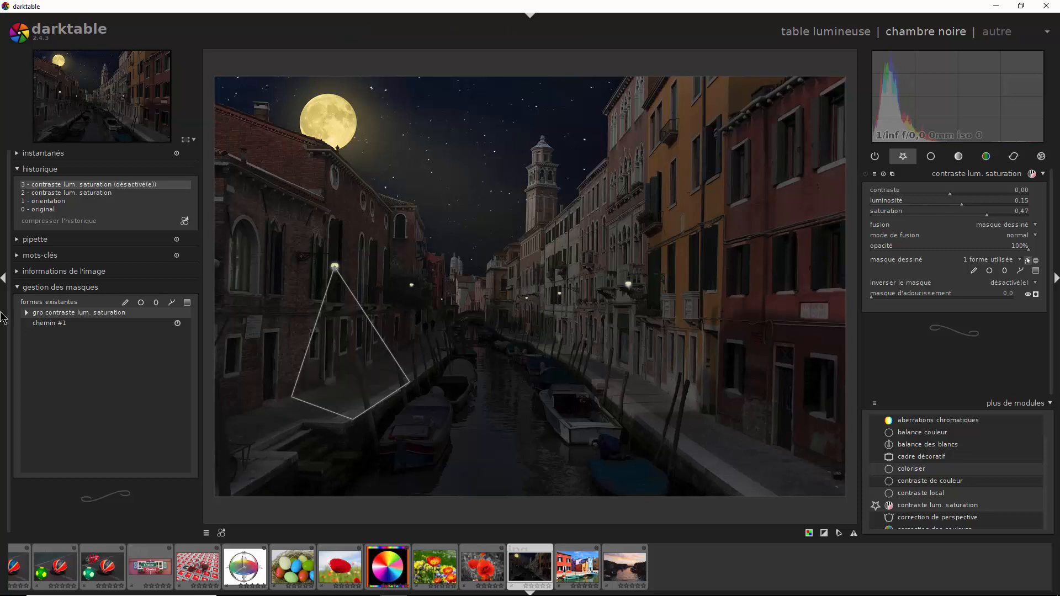
click(866, 175)
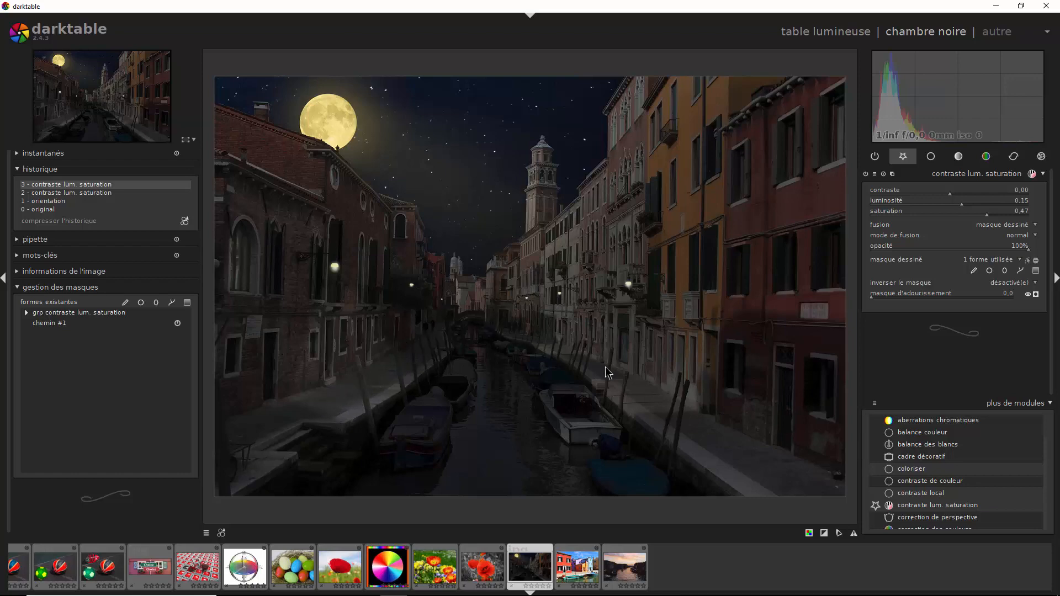
- Return to the image collection and view the hot-air balloon photo and the blue rhinoceros photo in the darkroom
key(l)
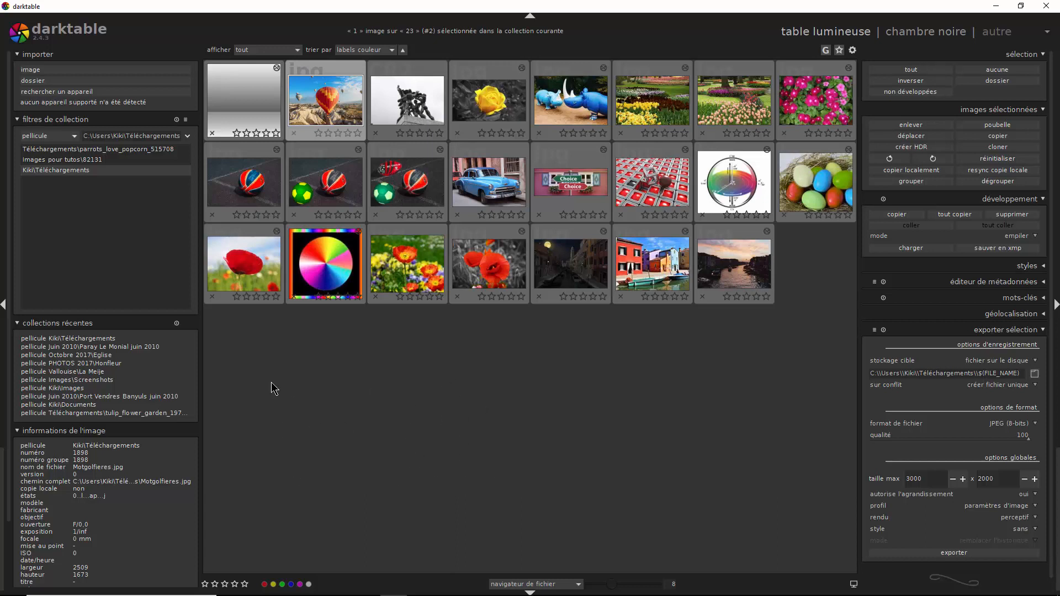
double_click(320, 113)
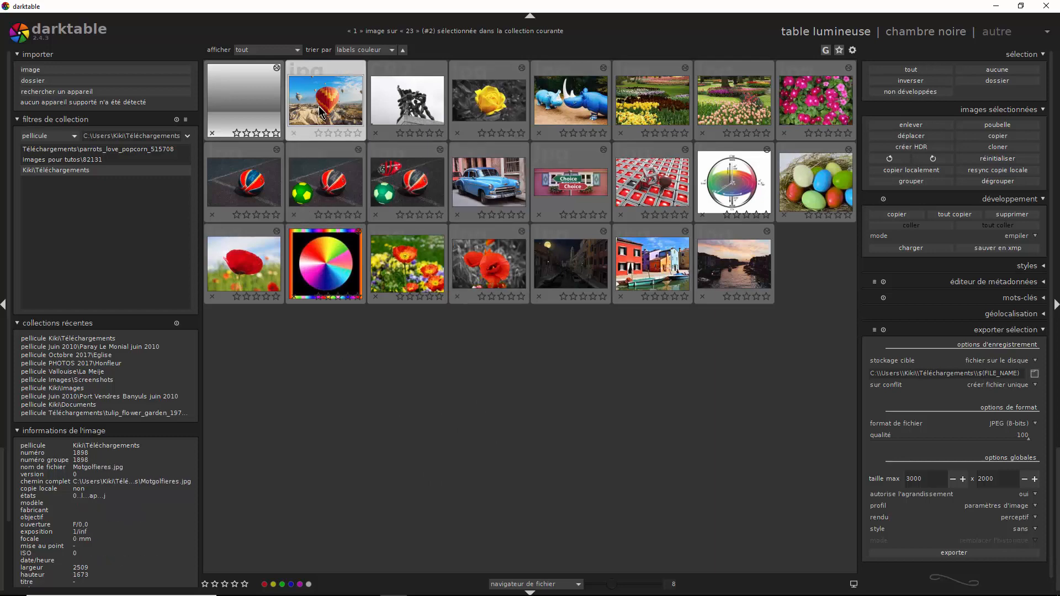
click(809, 37)
double_click(580, 91)
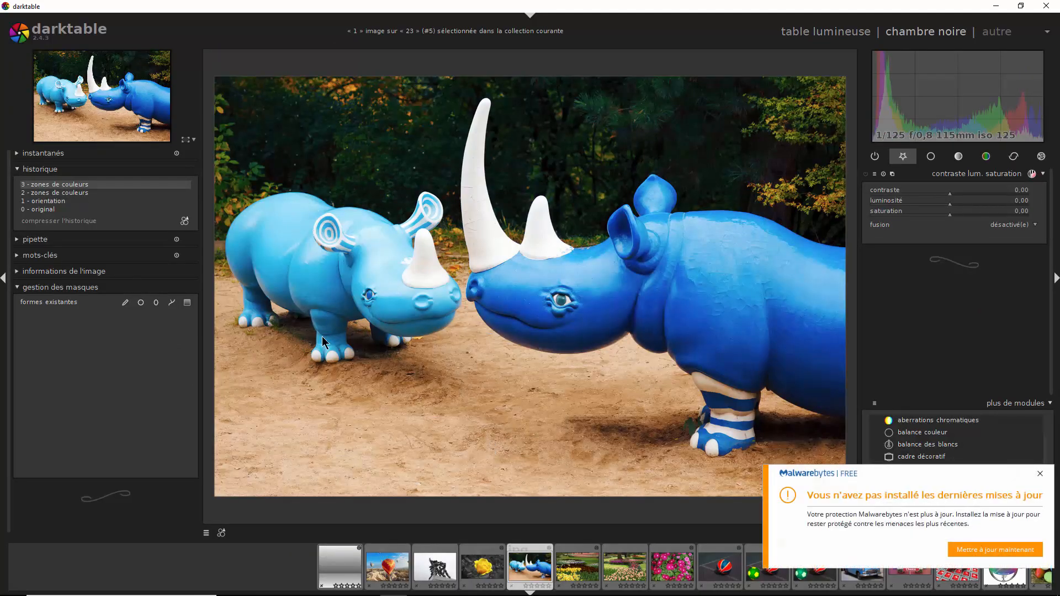
- Dismiss the Malwarebytes update notice and open the blue vintage car photo from the collection in the darkroom
click(1040, 473)
click(785, 37)
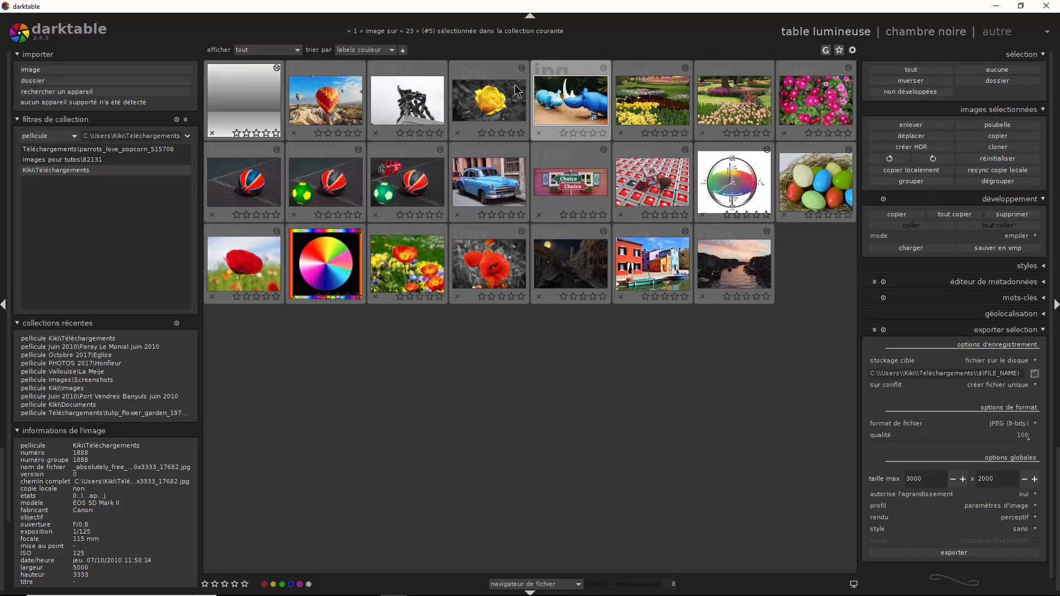
double_click(493, 182)
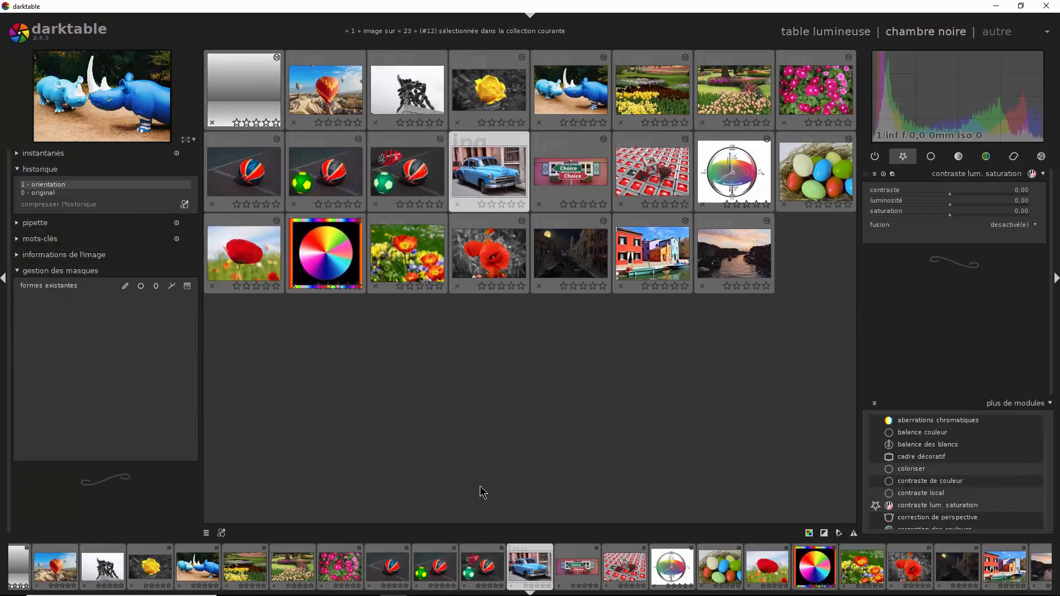